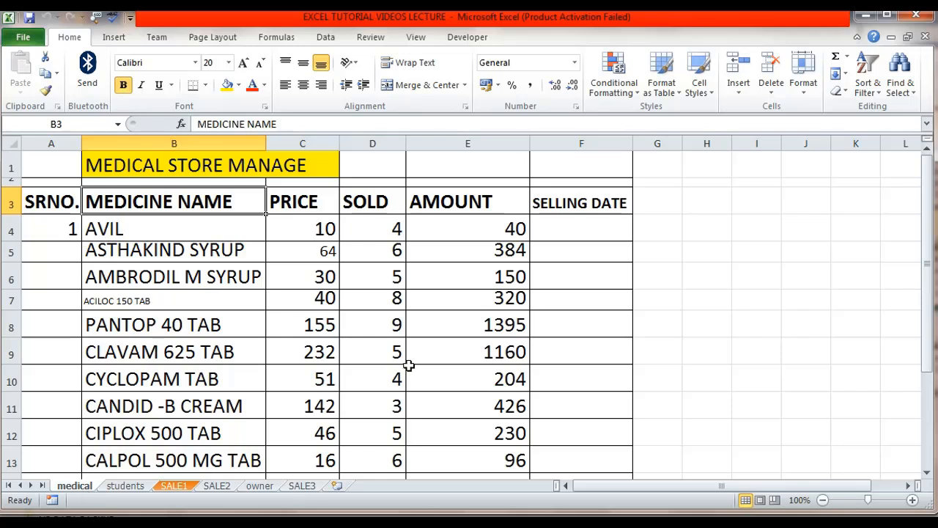
# Rename the 'medical' sheet to Med Store
pyautogui.click(807, 93)
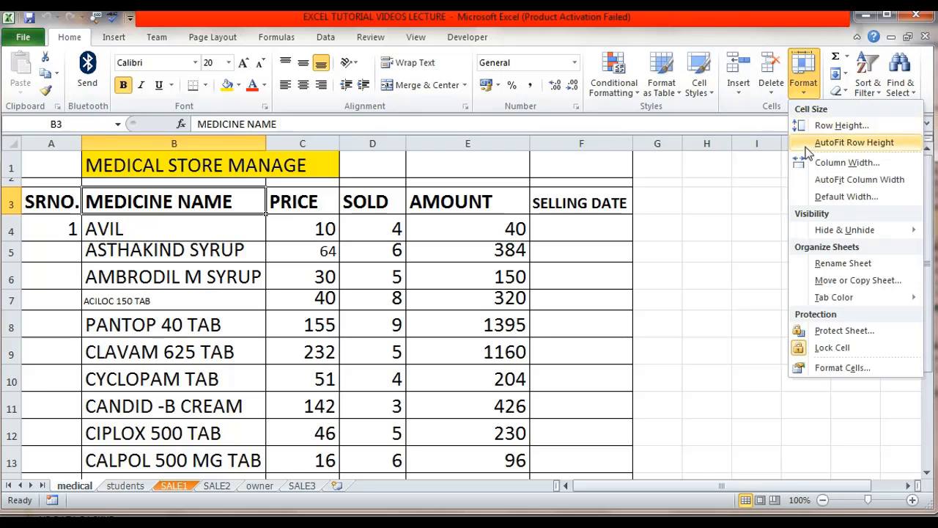
pyautogui.moveTo(818, 232)
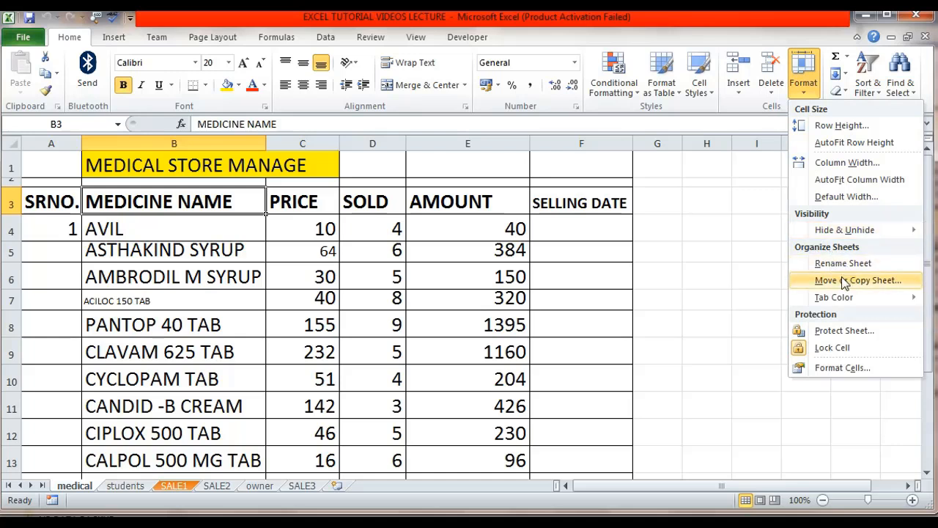
pyautogui.moveTo(842, 298)
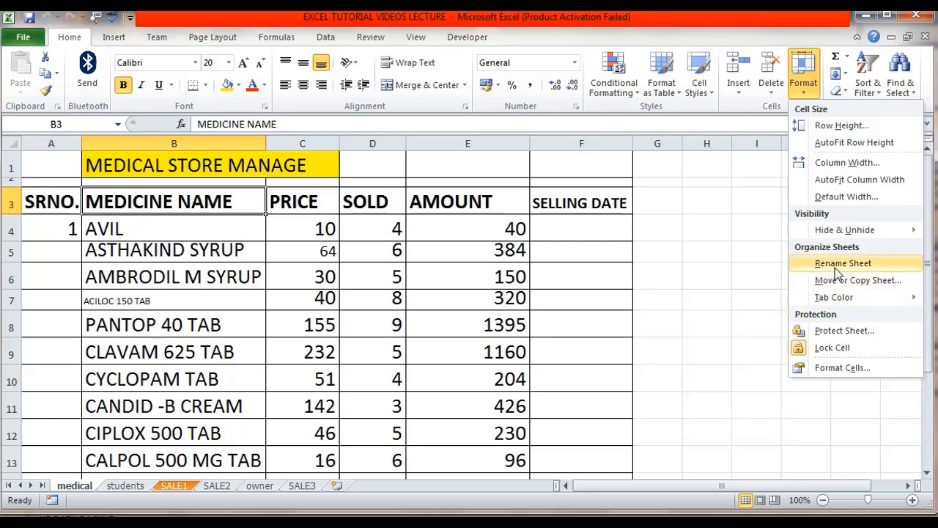
pyautogui.click(835, 266)
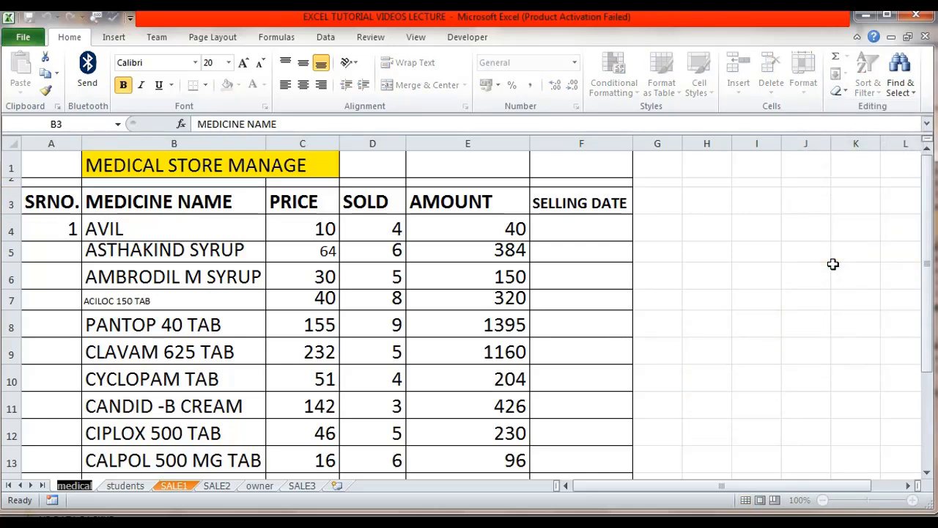
pyautogui.write('M')
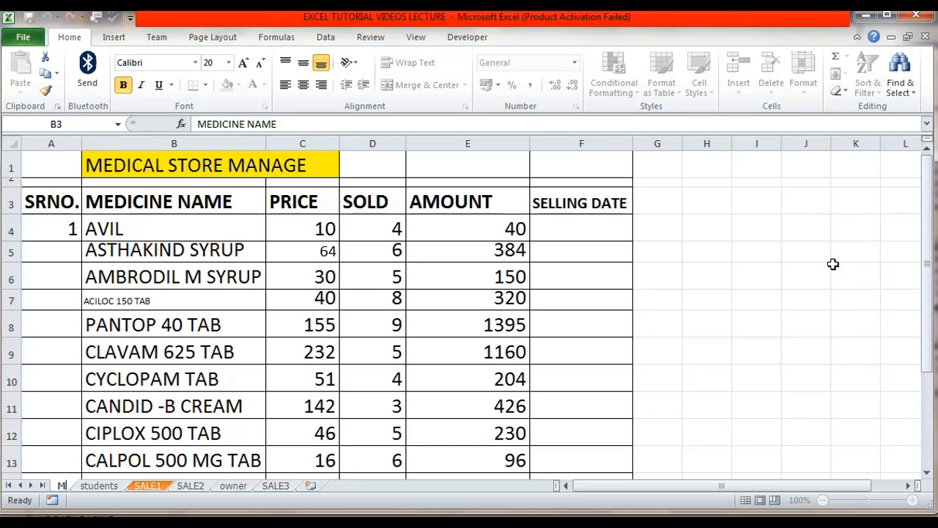
pyautogui.write('ed Store')
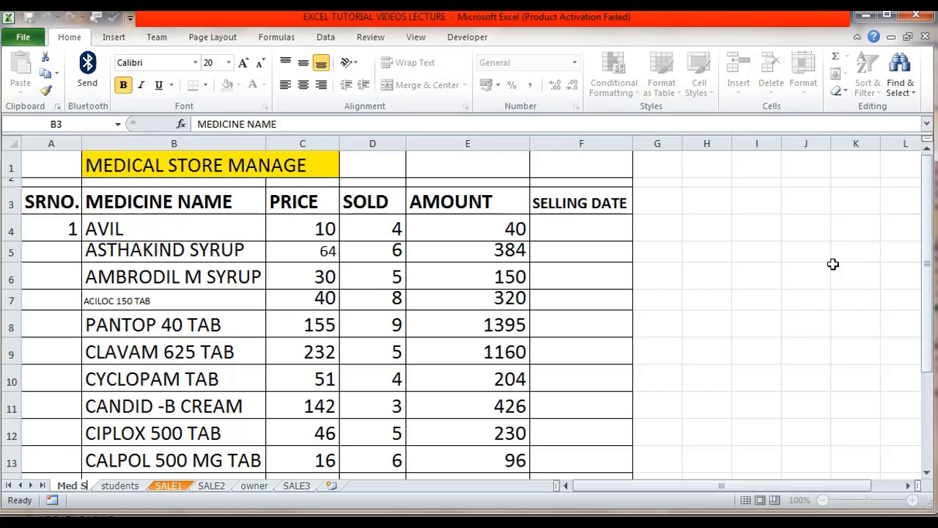
pyautogui.press('Return')
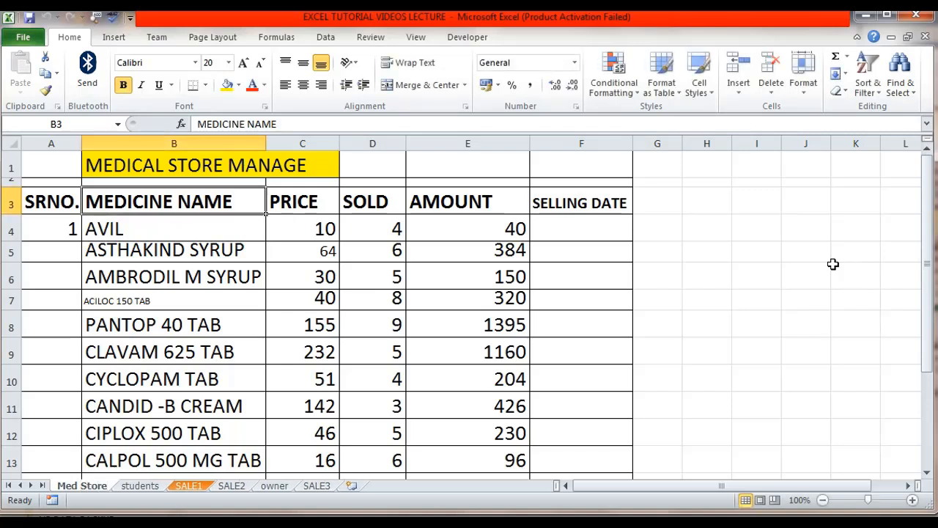
# Set the Med Store sheet's tab colour to blue
pyautogui.click(125, 411)
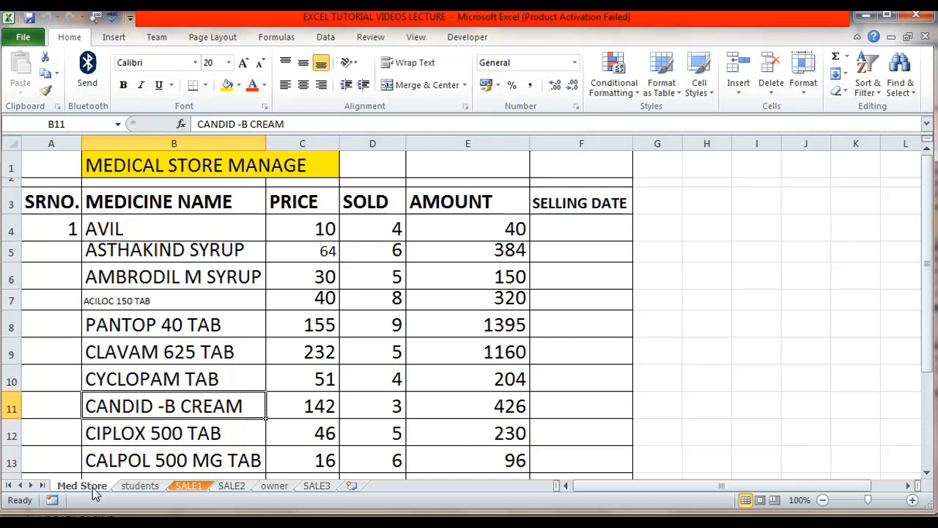
pyautogui.click(808, 86)
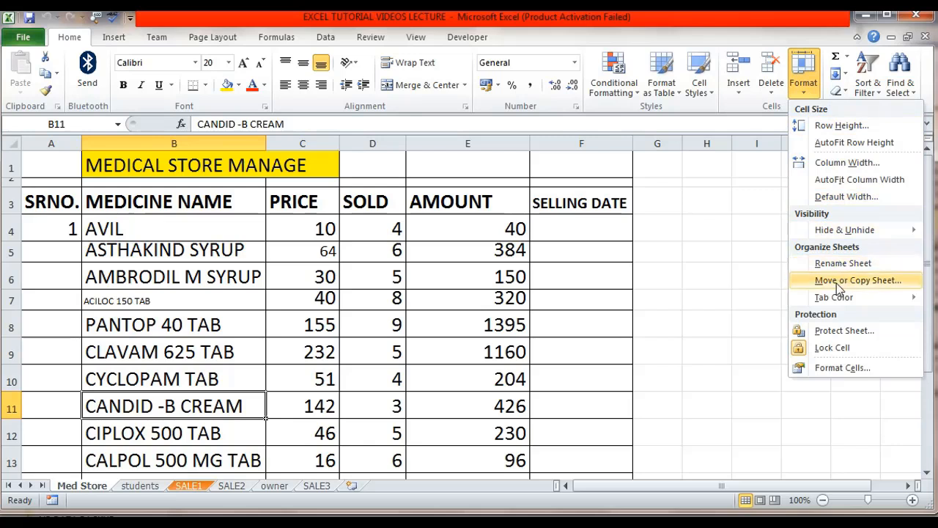
pyautogui.moveTo(837, 298)
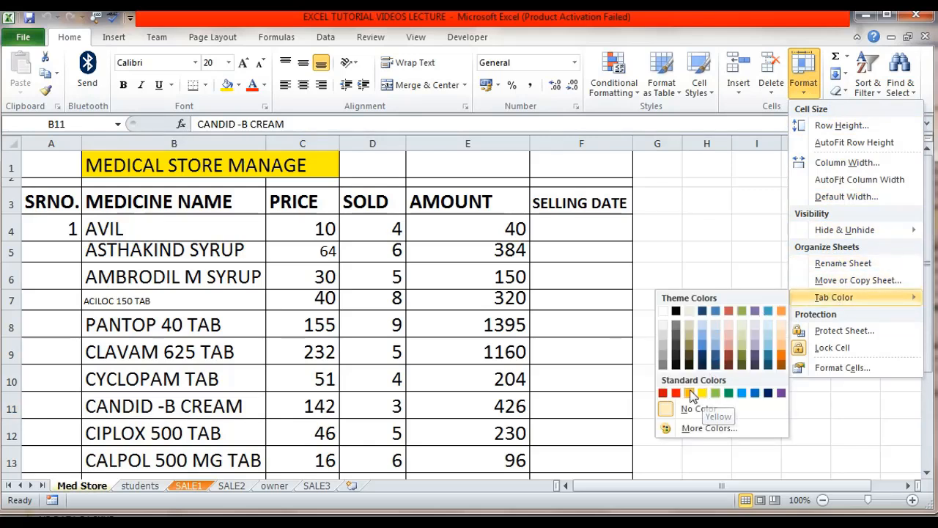
pyautogui.click(744, 394)
pyautogui.click(464, 284)
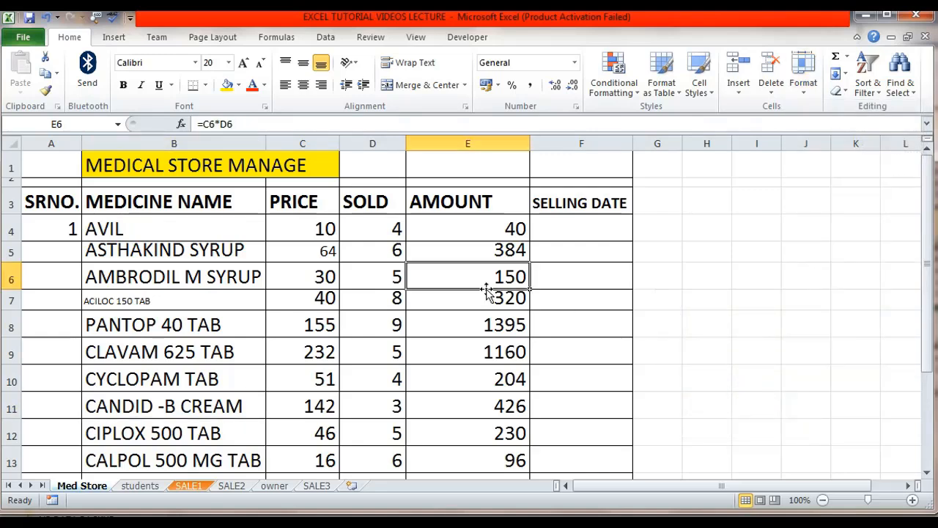
# Switch to the SALE1 sheet and set its tab colour to red
pyautogui.click(139, 430)
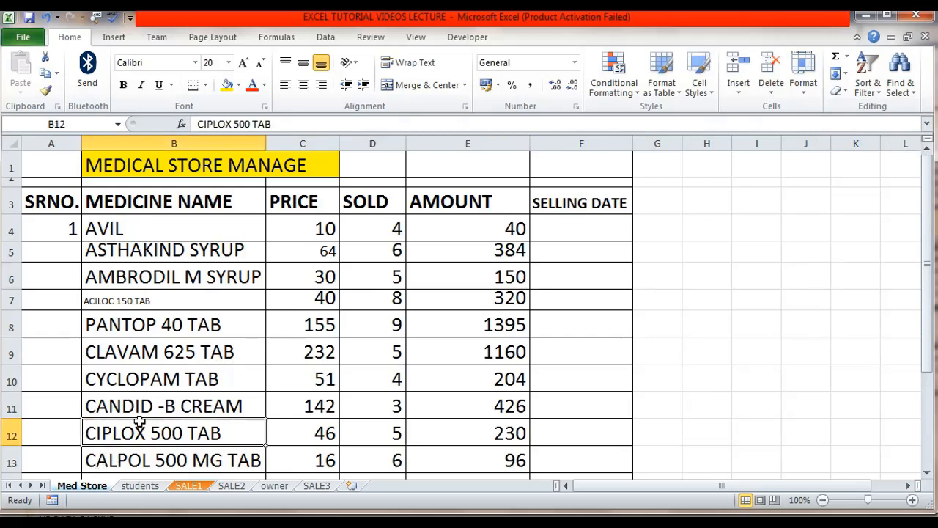
pyautogui.click(142, 486)
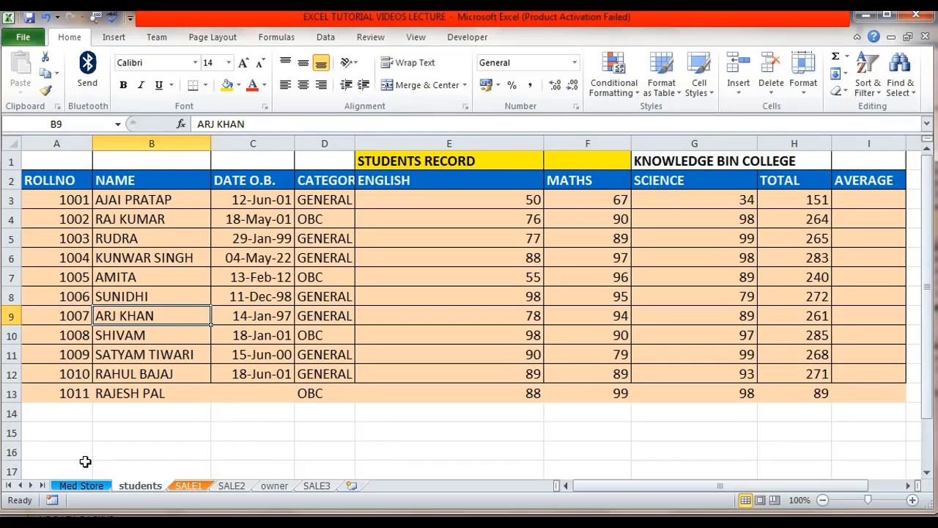
pyautogui.click(190, 486)
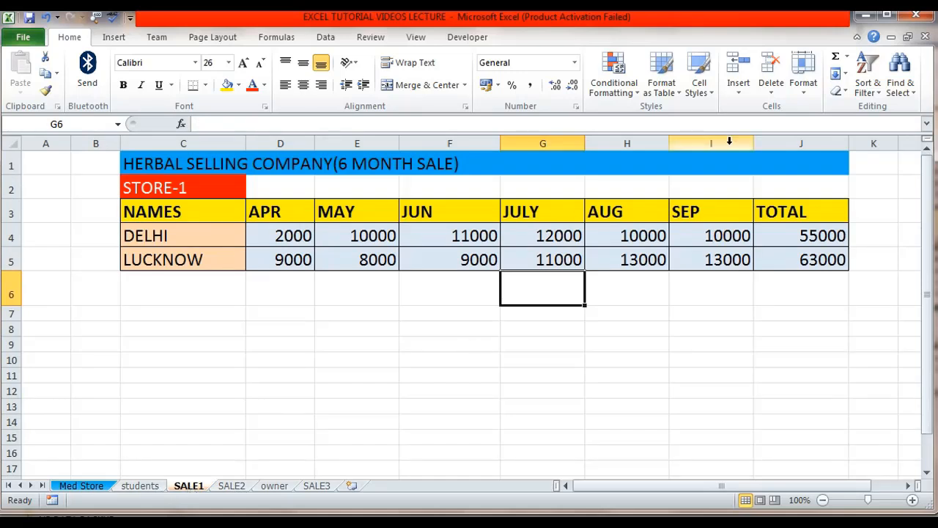
pyautogui.click(804, 84)
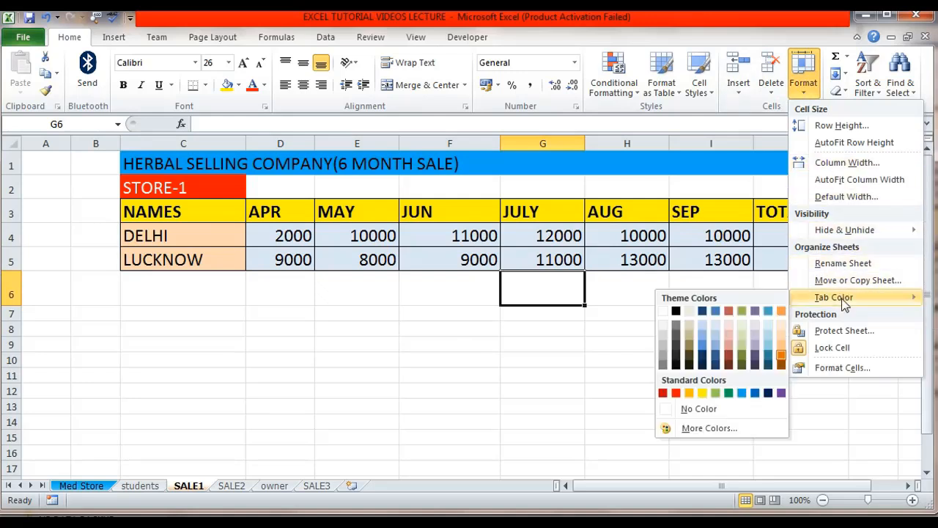
pyautogui.click(676, 393)
pyautogui.click(581, 342)
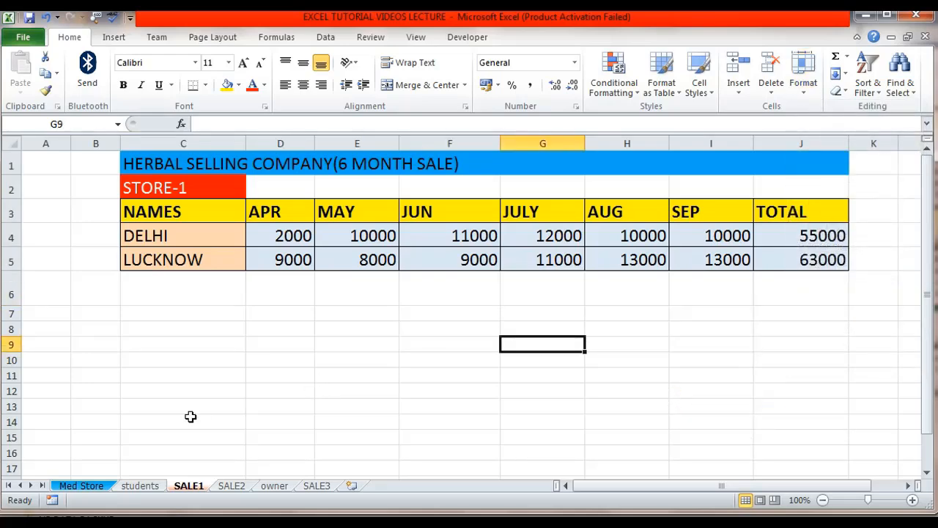
# Switch between the students and Med Store sheets to view the coloured tabs
pyautogui.moveTo(190, 416); pyautogui.dragTo(190, 438)
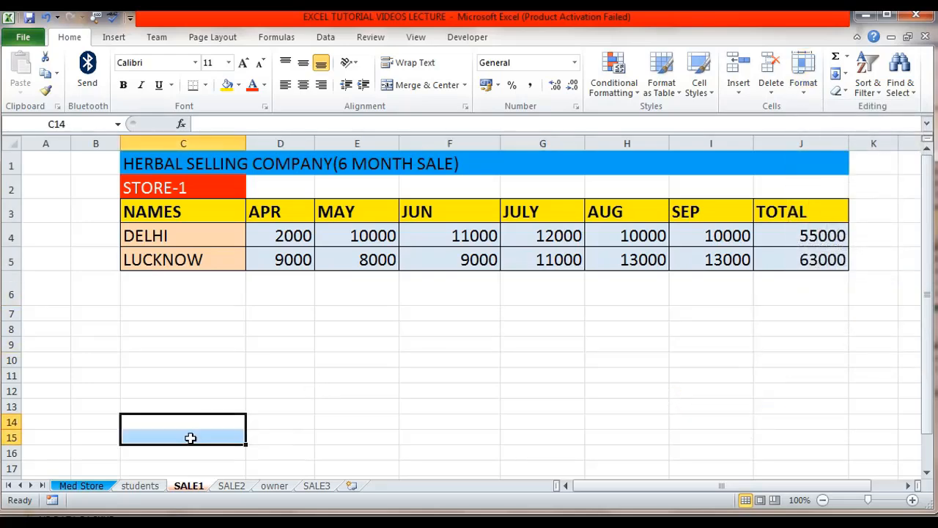
pyautogui.click(141, 486)
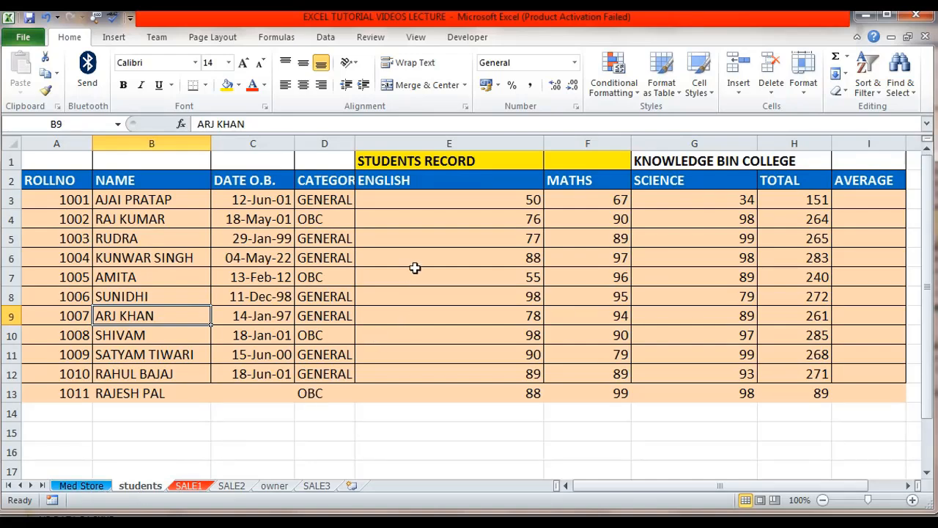
pyautogui.click(81, 485)
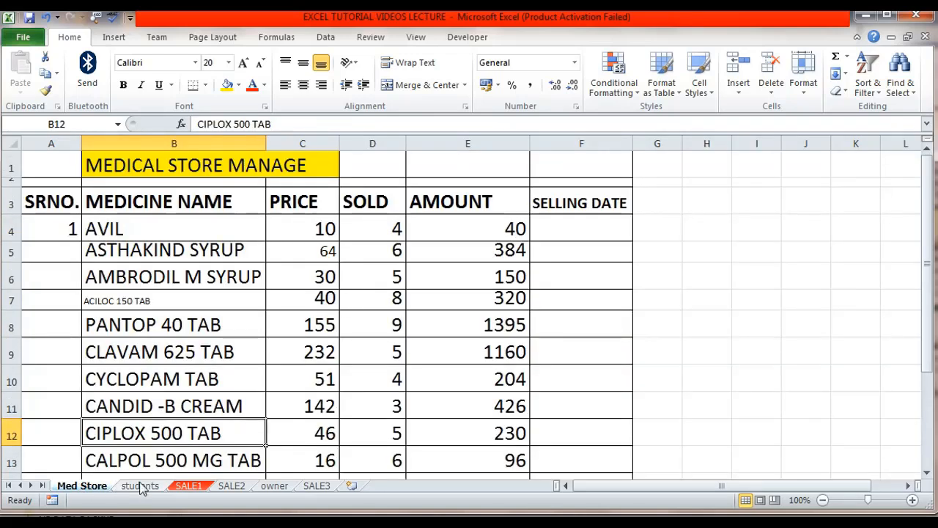
pyautogui.click(140, 485)
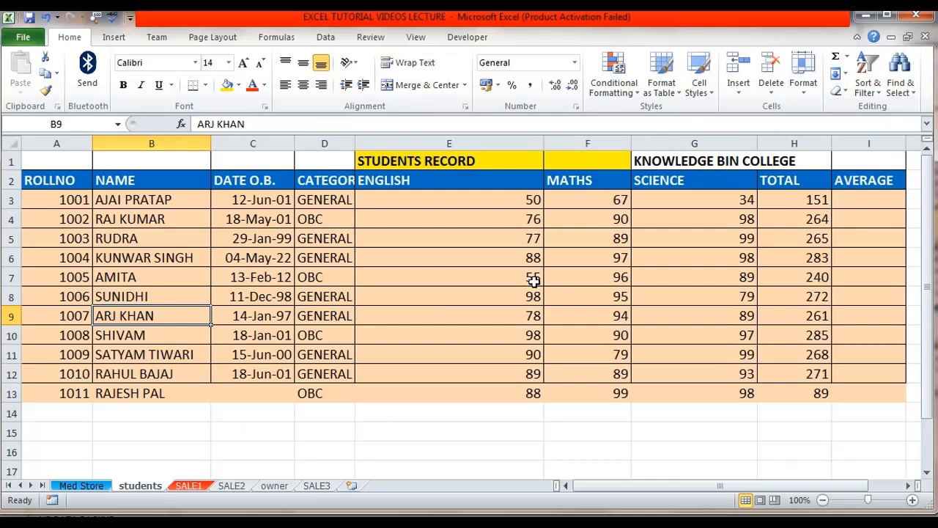
# Rename the owner sheet to manager
pyautogui.click(274, 485)
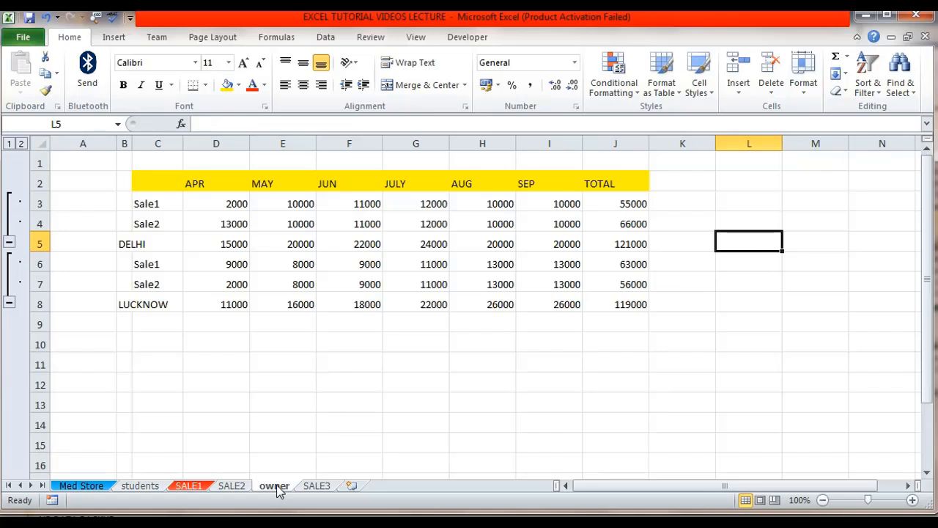
pyautogui.rightClick(276, 485)
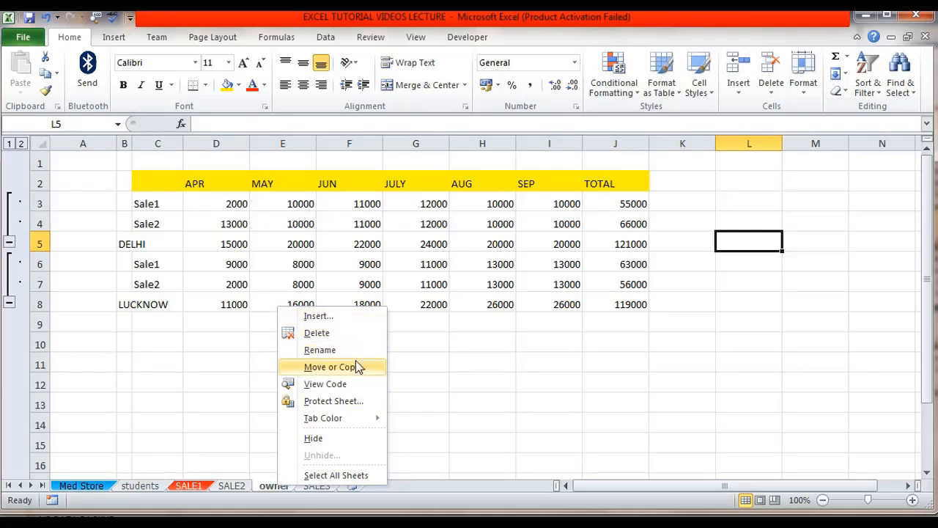
pyautogui.moveTo(334, 421)
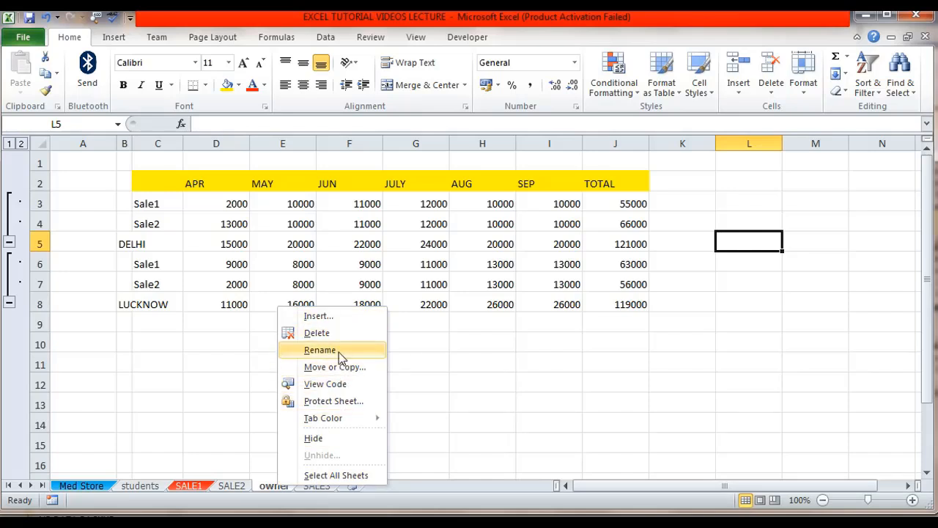
pyautogui.click(320, 350)
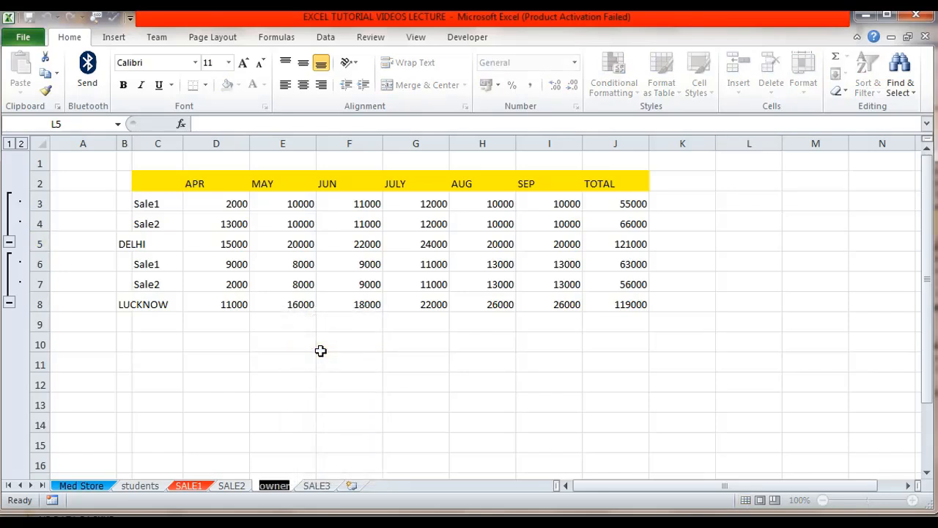
pyautogui.write('manager')
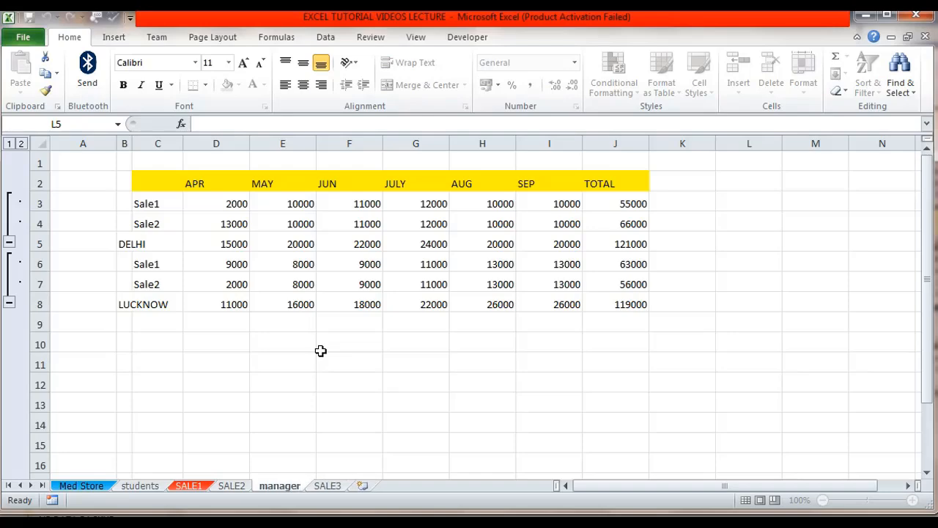
pyautogui.press('Return')
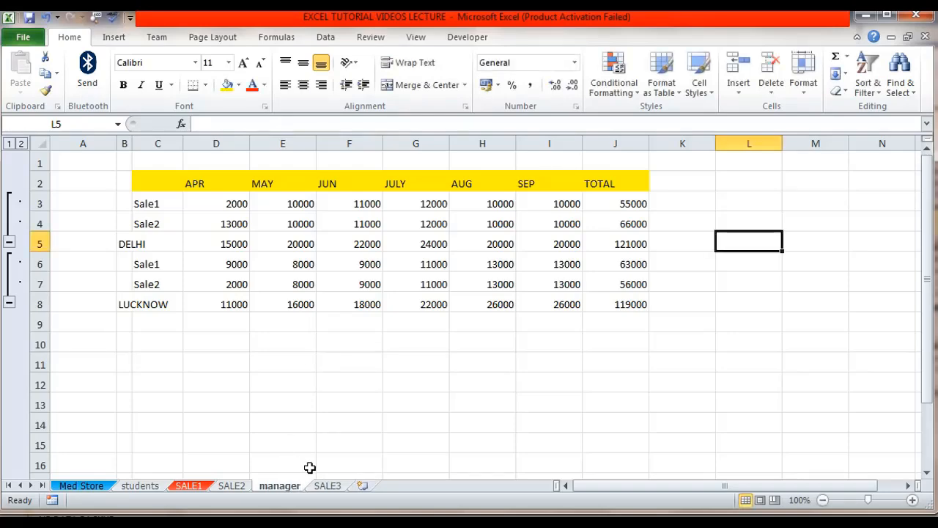
# Insert a new blank worksheet before the SALE3 sheet
pyautogui.click(327, 485)
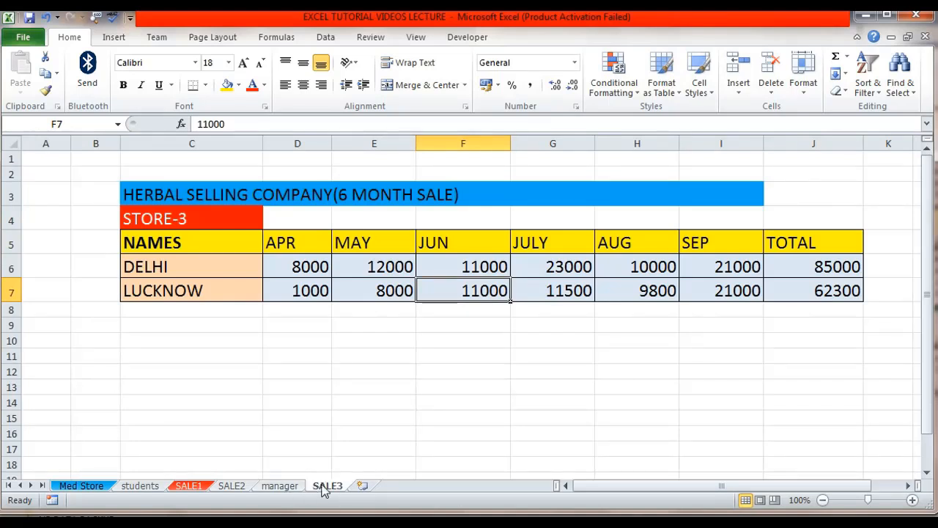
pyautogui.rightClick(323, 489)
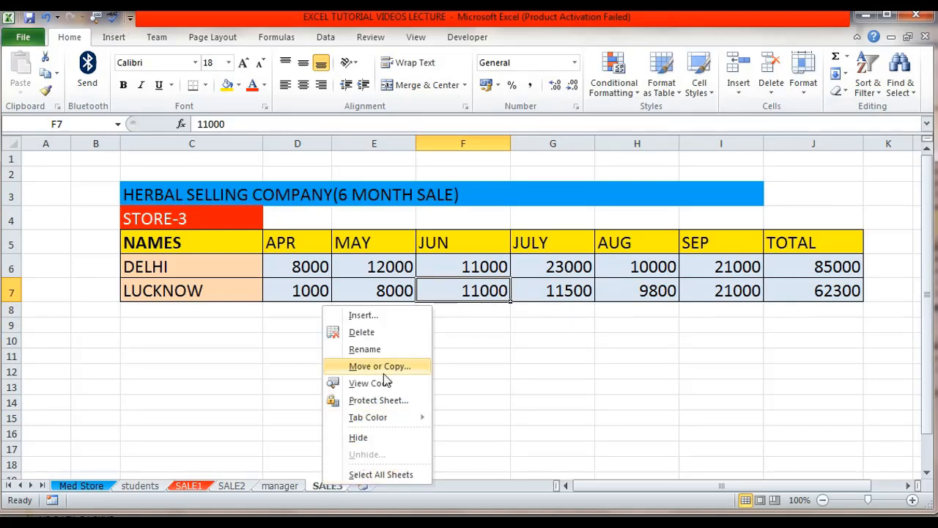
pyautogui.click(361, 316)
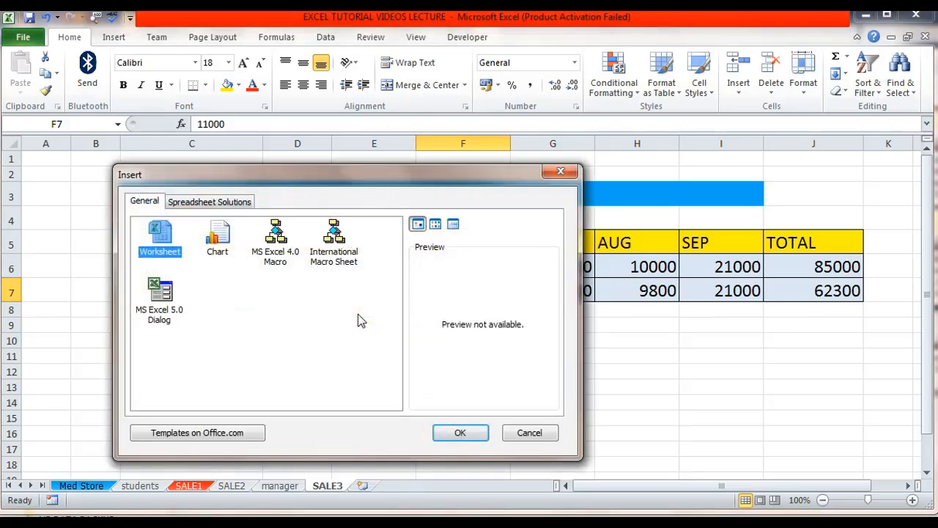
pyautogui.moveTo(254, 182); pyautogui.dragTo(362, 140)
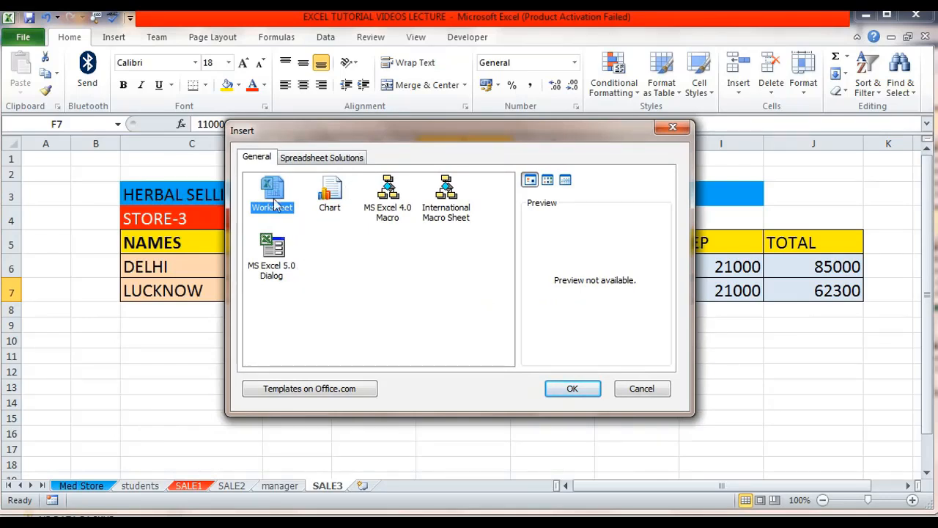
pyautogui.click(563, 388)
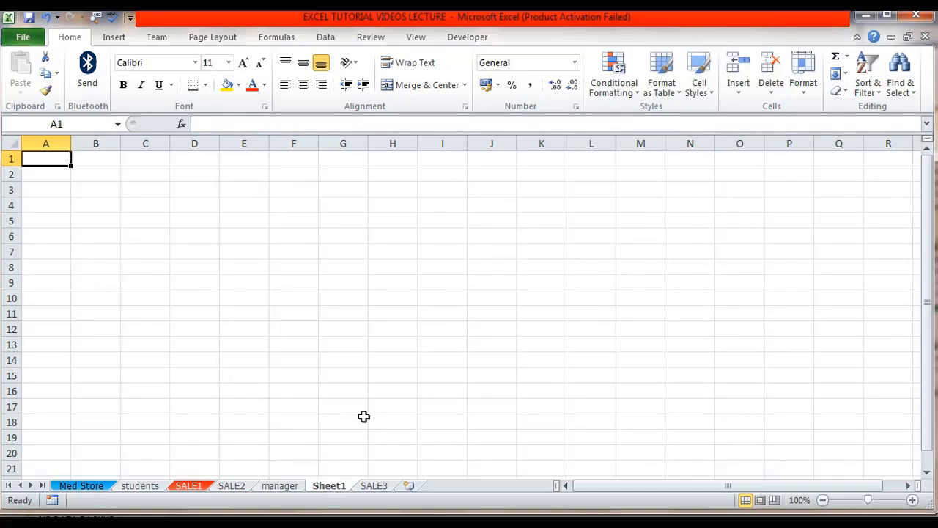
# Step through the sheet tabs from SALE3 back to students to review the workbook's sheets
pyautogui.click(377, 486)
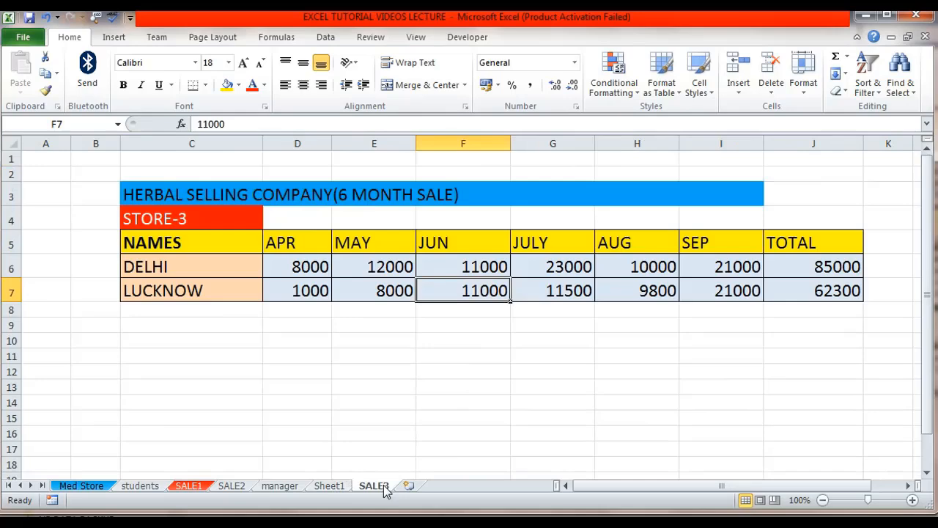
pyautogui.click(335, 487)
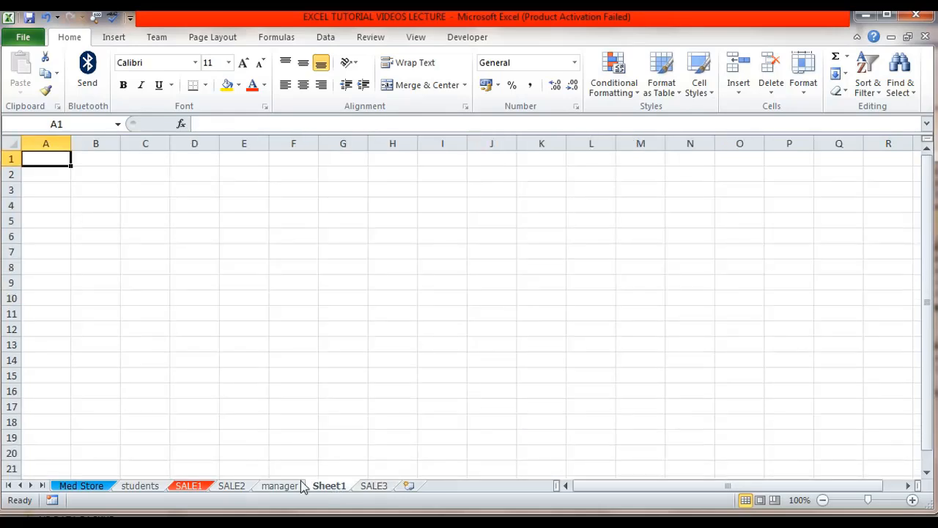
pyautogui.click(300, 487)
pyautogui.click(233, 486)
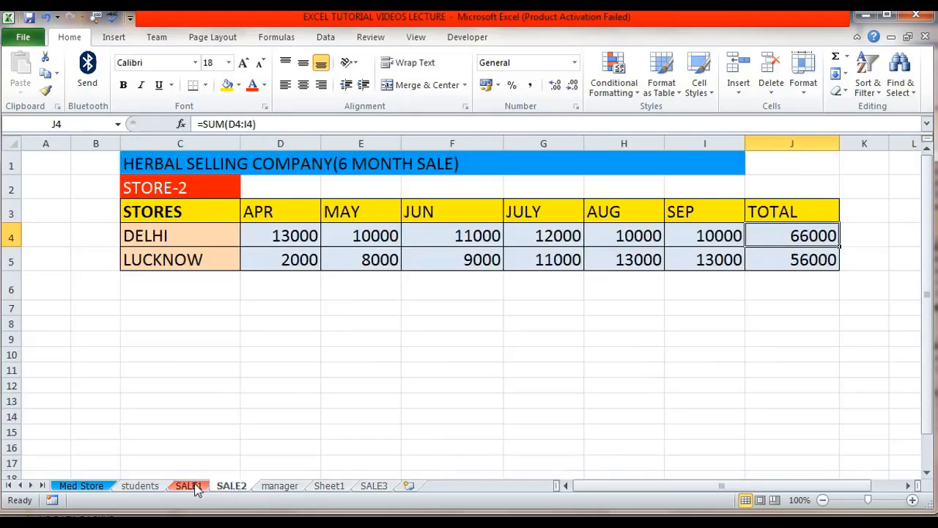
pyautogui.click(192, 486)
pyautogui.click(147, 486)
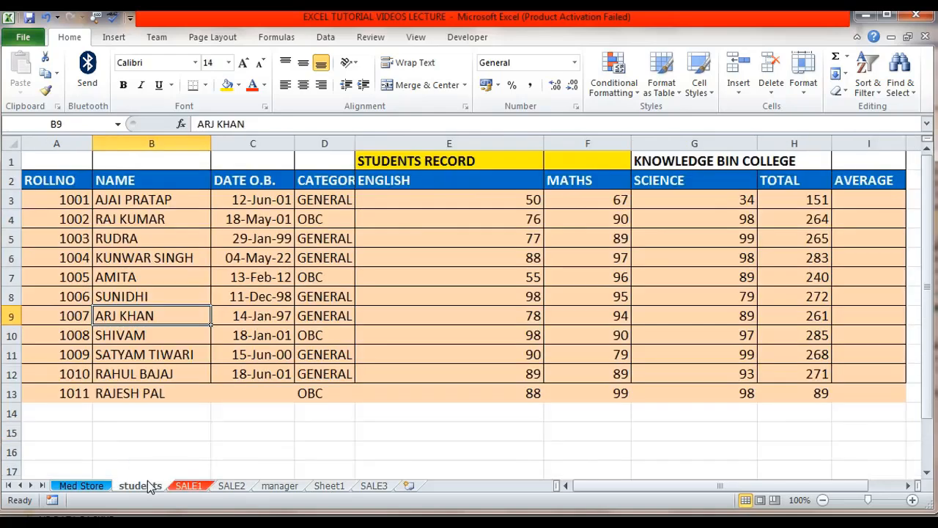
# Go through each sheet tab in turn, from Med Store to SALE3, to review the workbook's sheets
pyautogui.click(99, 486)
pyautogui.click(141, 487)
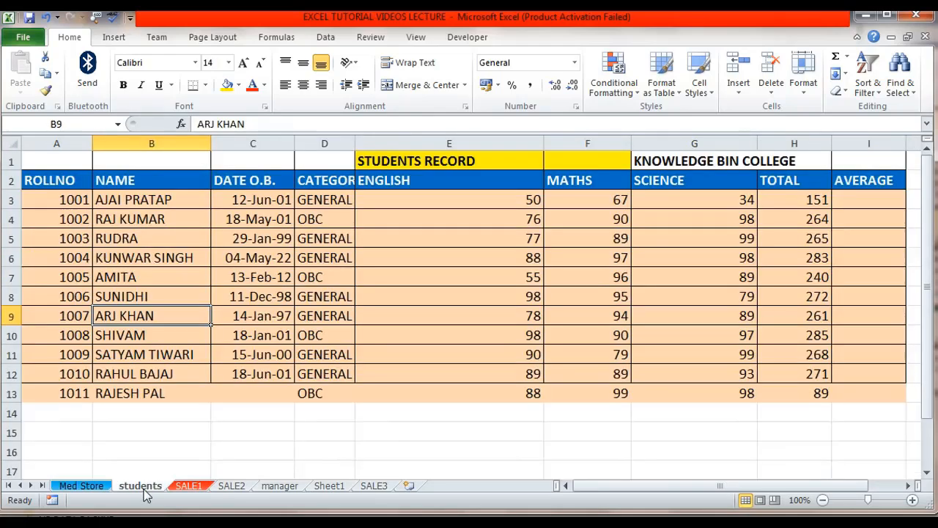
pyautogui.click(192, 486)
pyautogui.click(231, 486)
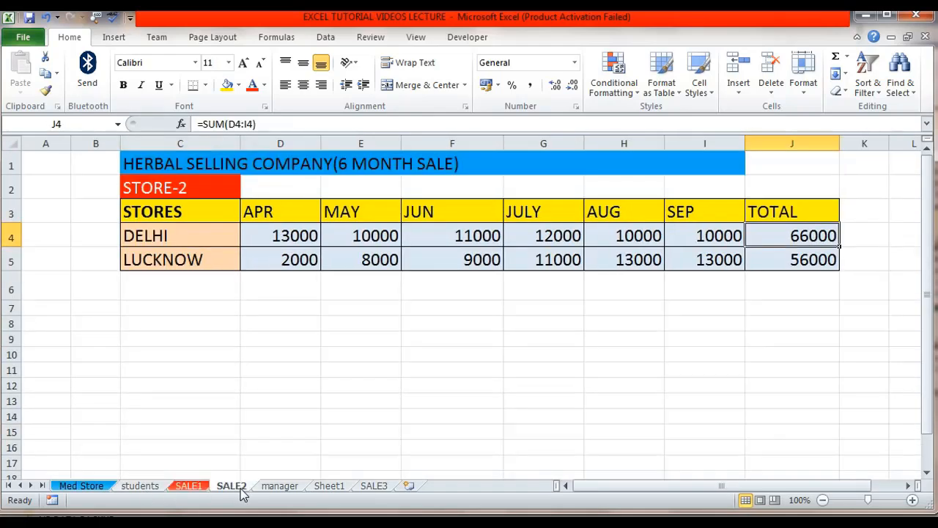
pyautogui.click(275, 487)
pyautogui.click(335, 487)
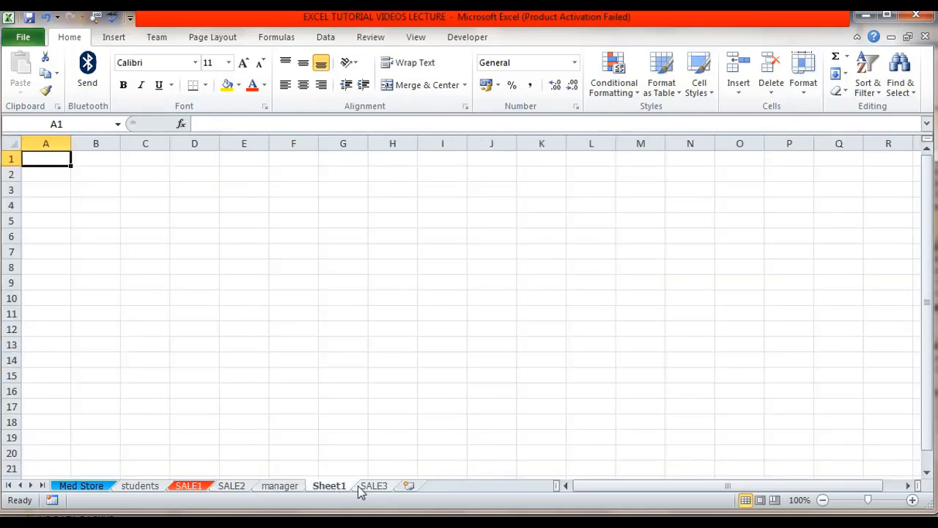
pyautogui.click(374, 487)
pyautogui.click(331, 487)
# Delete the blank Sheet1 worksheet
pyautogui.rightClick(335, 487)
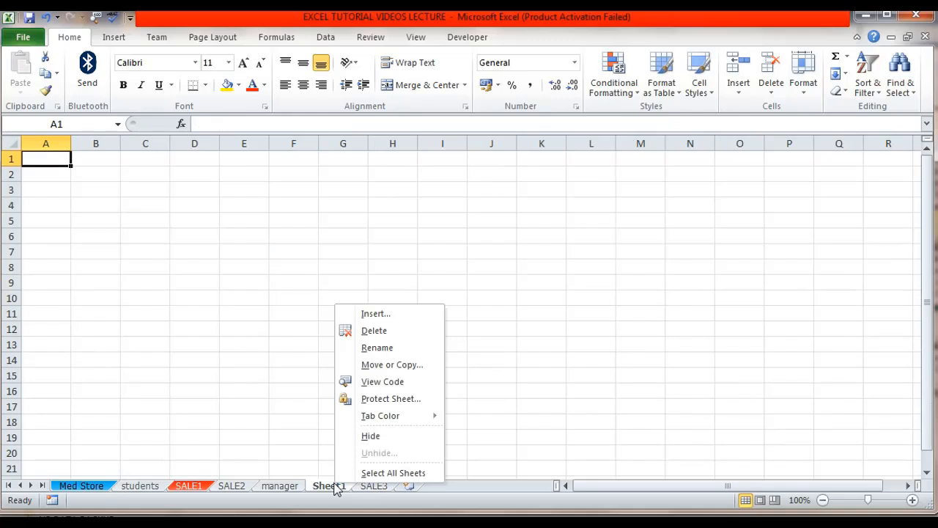
pyautogui.click(290, 488)
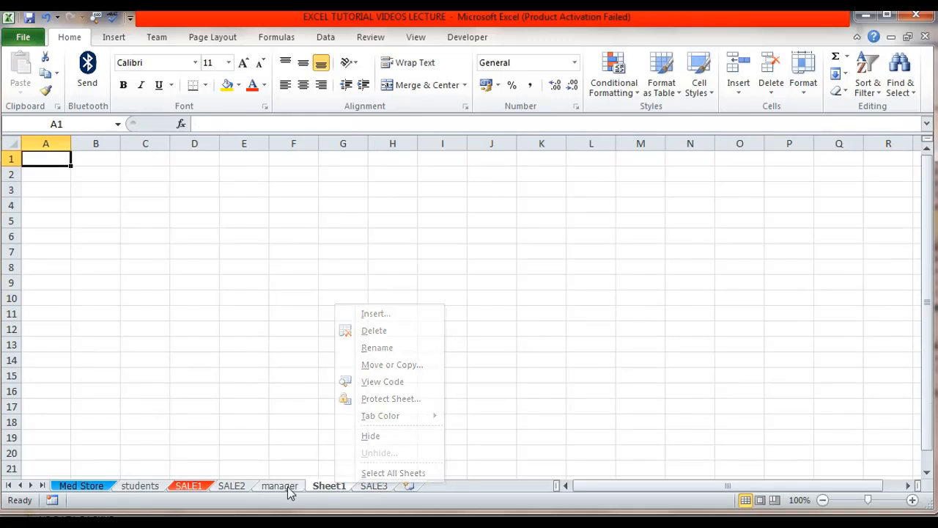
pyautogui.rightClick(290, 487)
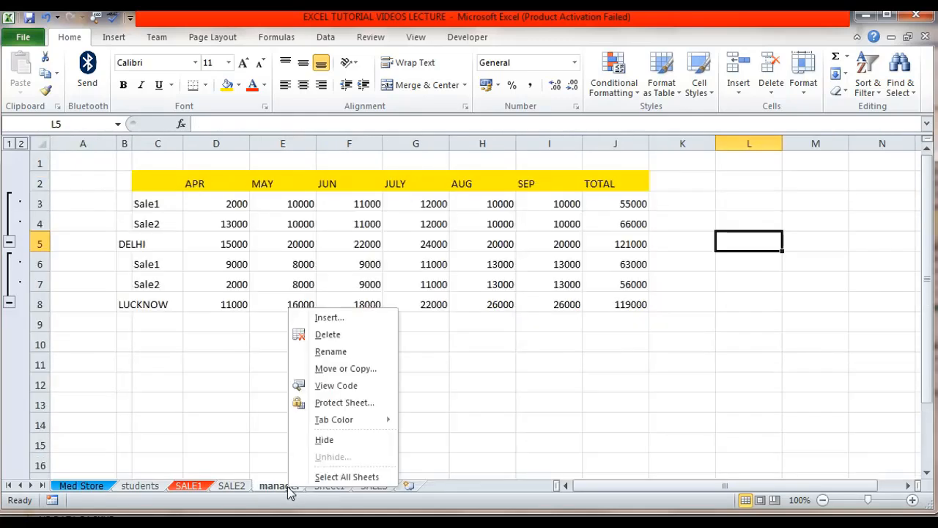
pyautogui.click(276, 445)
pyautogui.click(330, 486)
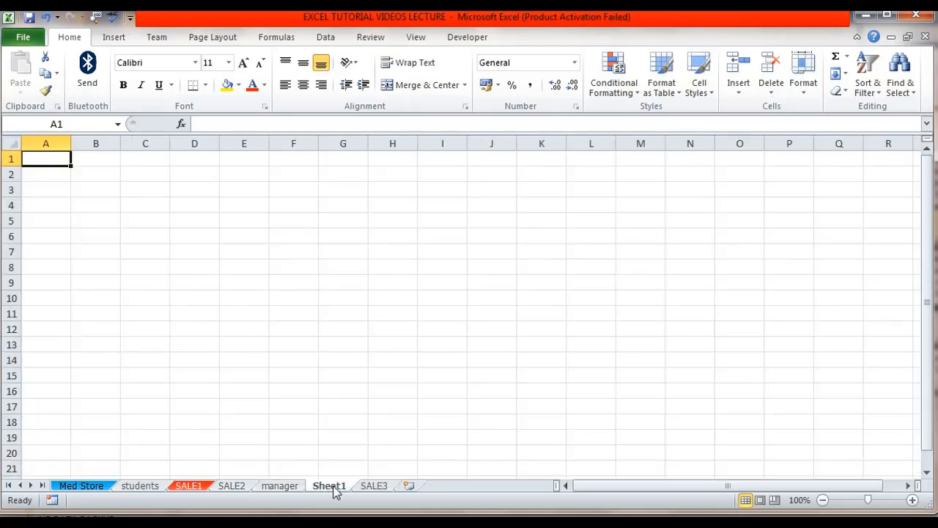
pyautogui.rightClick(333, 491)
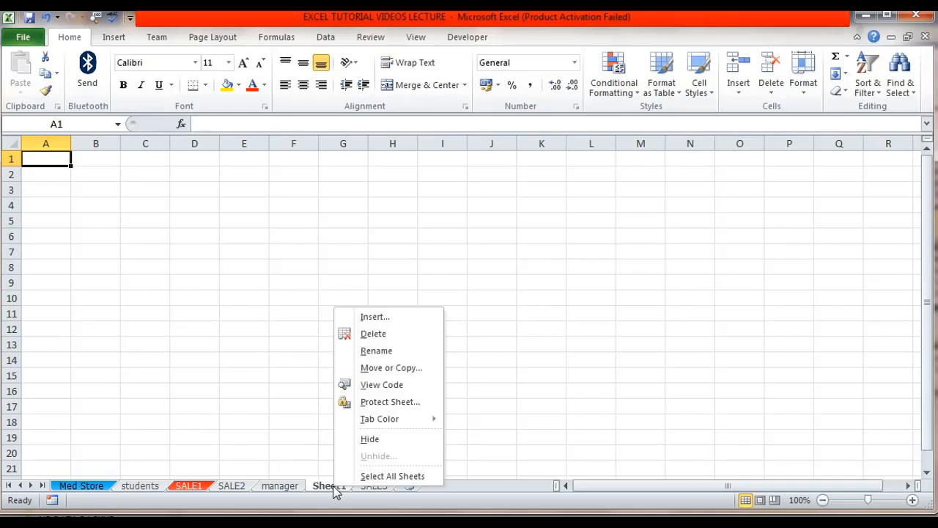
pyautogui.click(373, 334)
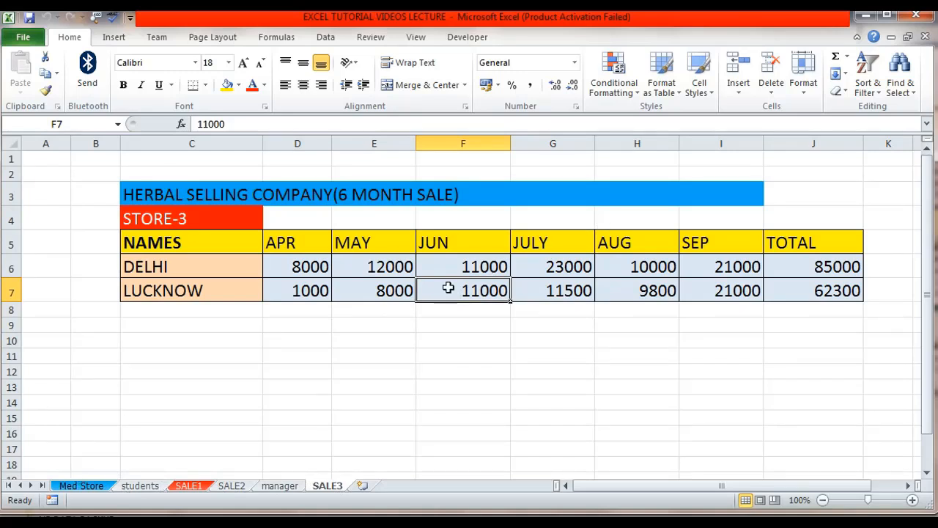
# Hide the SALE3 sheet
pyautogui.rightClick(332, 491)
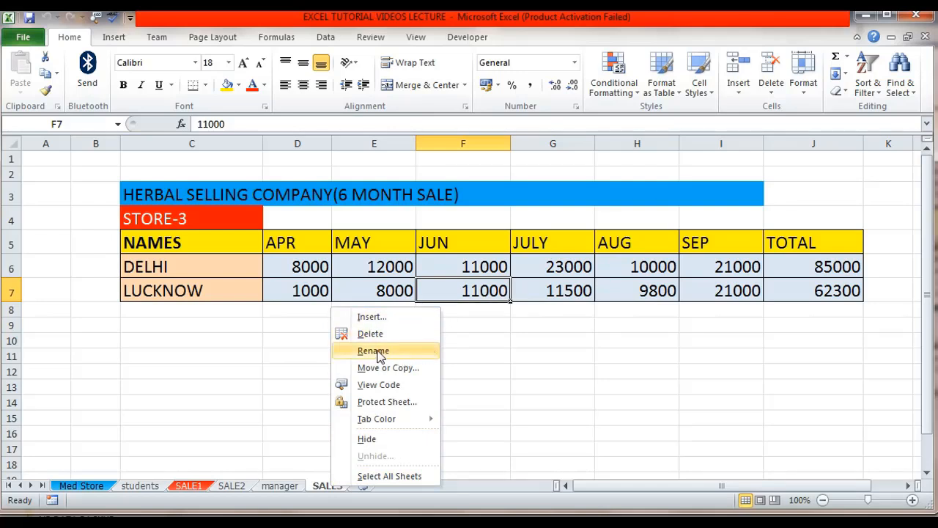
pyautogui.moveTo(400, 419)
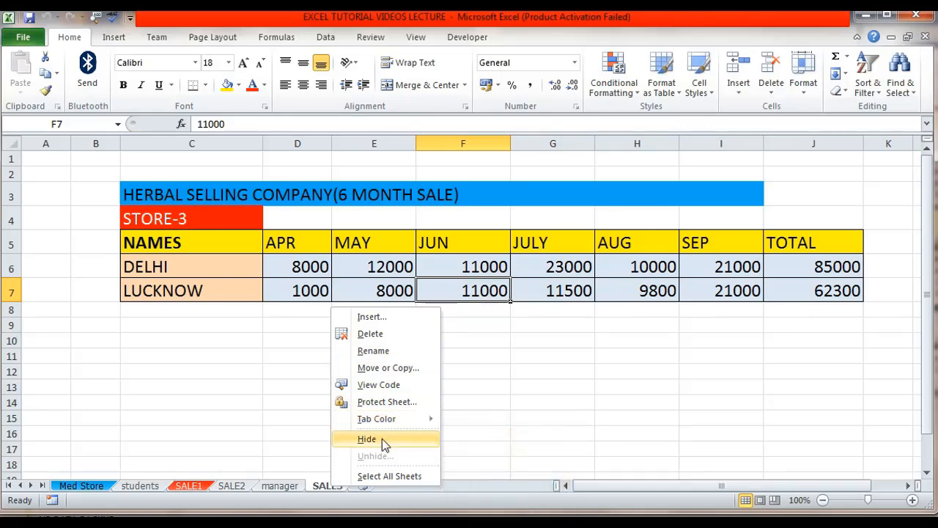
pyautogui.click(382, 438)
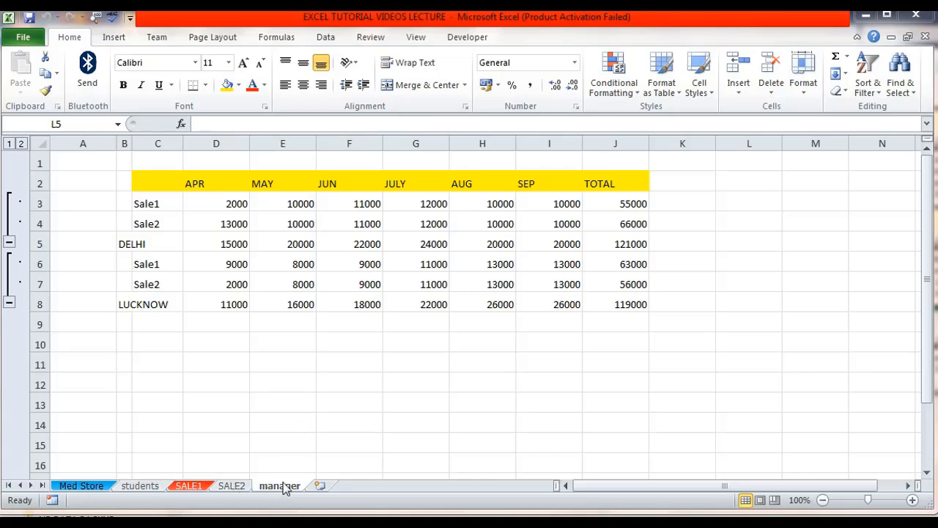
# Unhide the SALE3 sheet from the manager tab's sheet options and open it
pyautogui.click(232, 487)
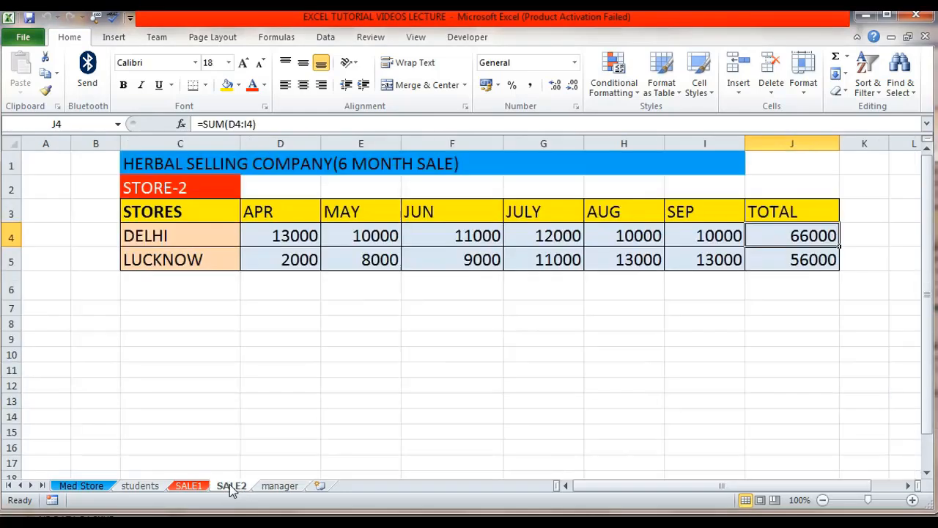
pyautogui.click(276, 486)
pyautogui.rightClick(277, 487)
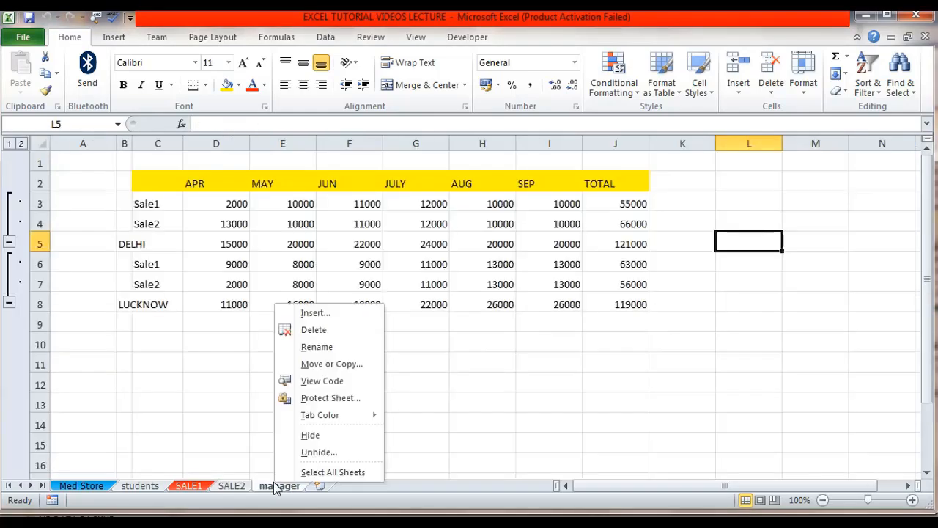
pyautogui.click(354, 457)
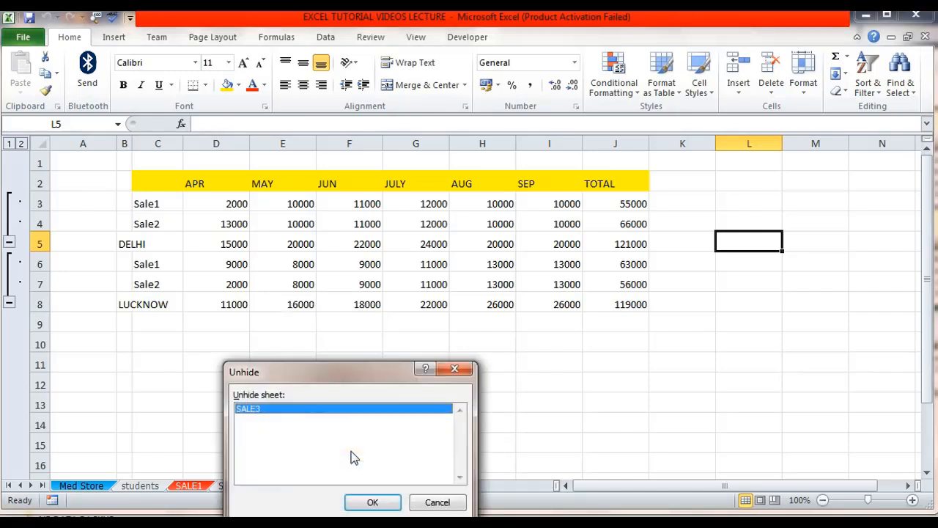
pyautogui.moveTo(337, 380); pyautogui.dragTo(517, 220)
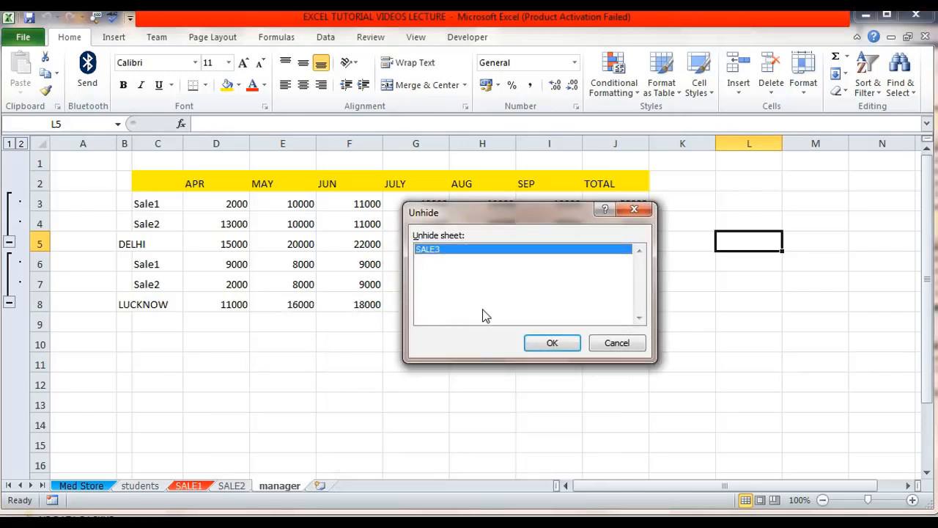
pyautogui.click(553, 345)
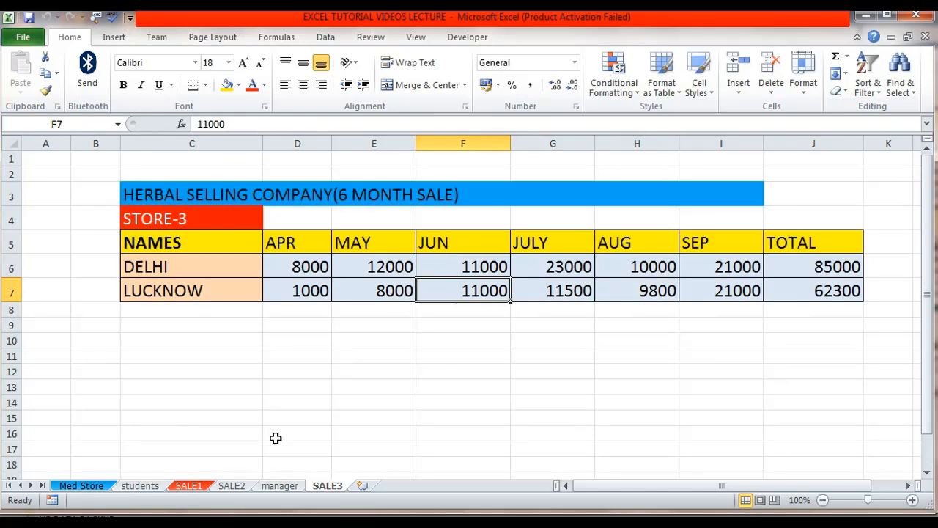
pyautogui.click(282, 486)
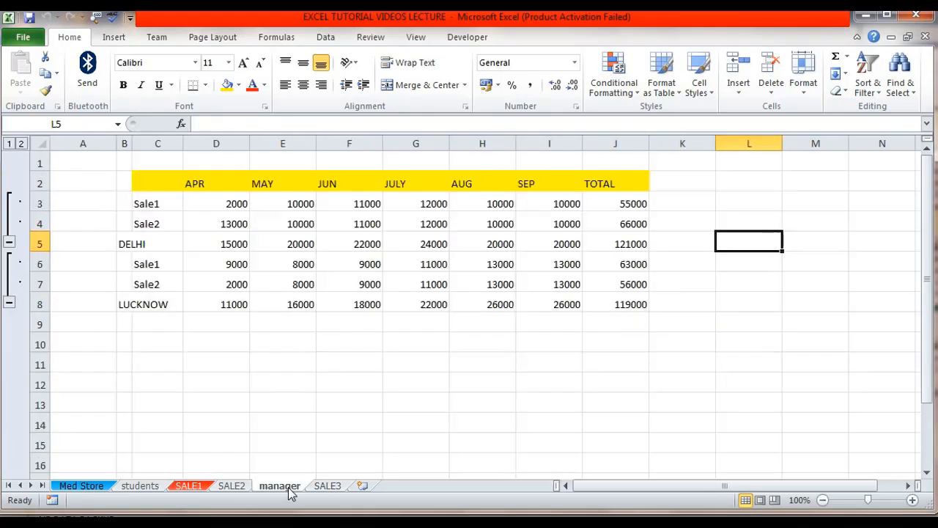
pyautogui.click(328, 486)
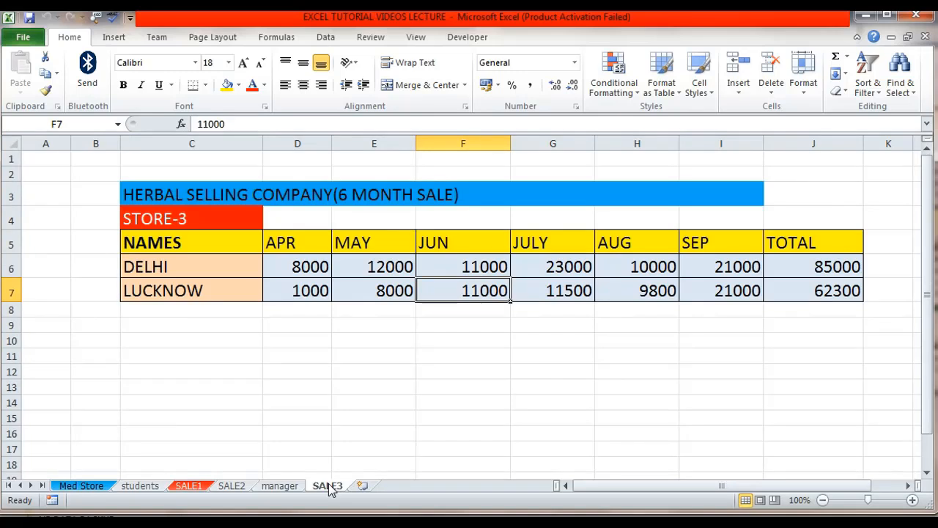
pyautogui.rightClick(330, 488)
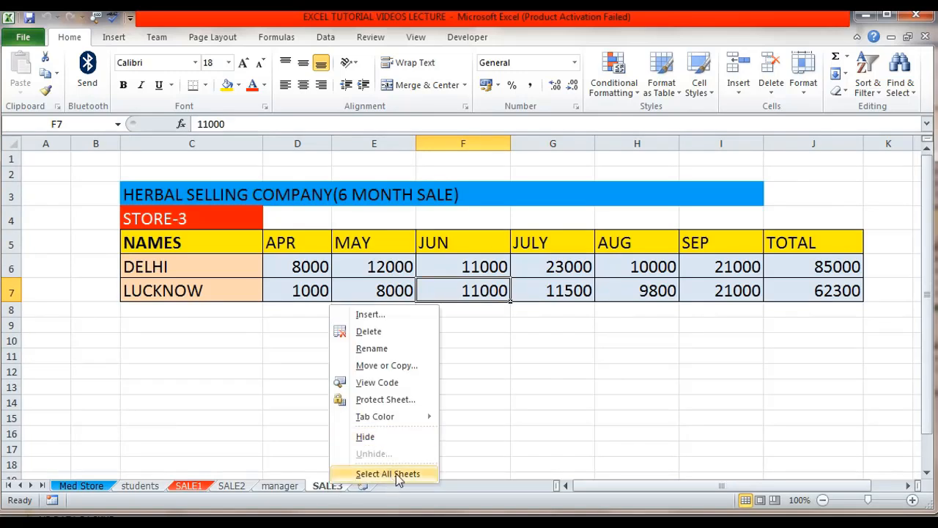
pyautogui.moveTo(390, 417)
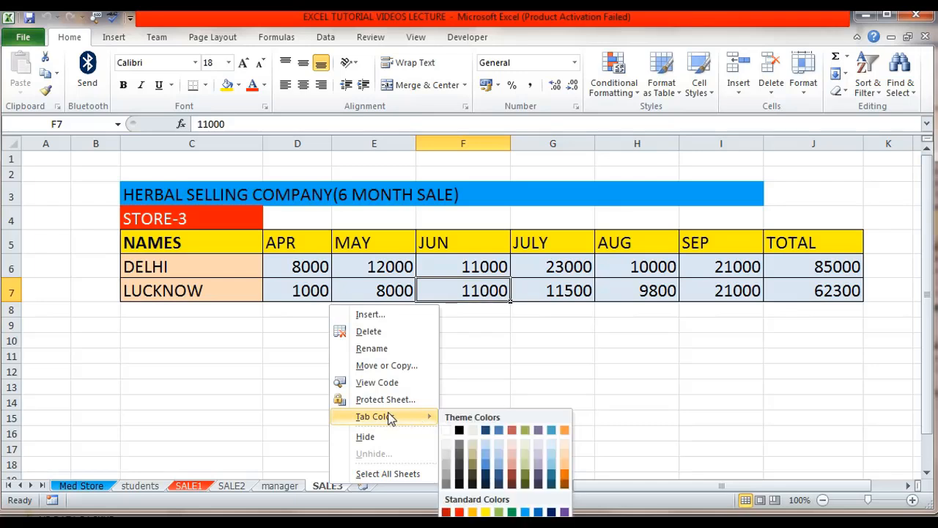
pyautogui.click(385, 366)
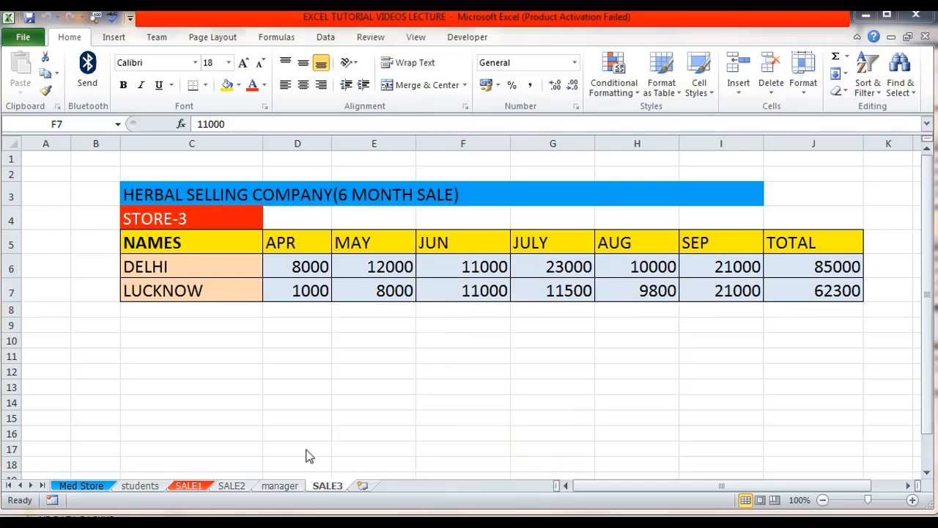
pyautogui.click(326, 489)
pyautogui.rightClick(326, 489)
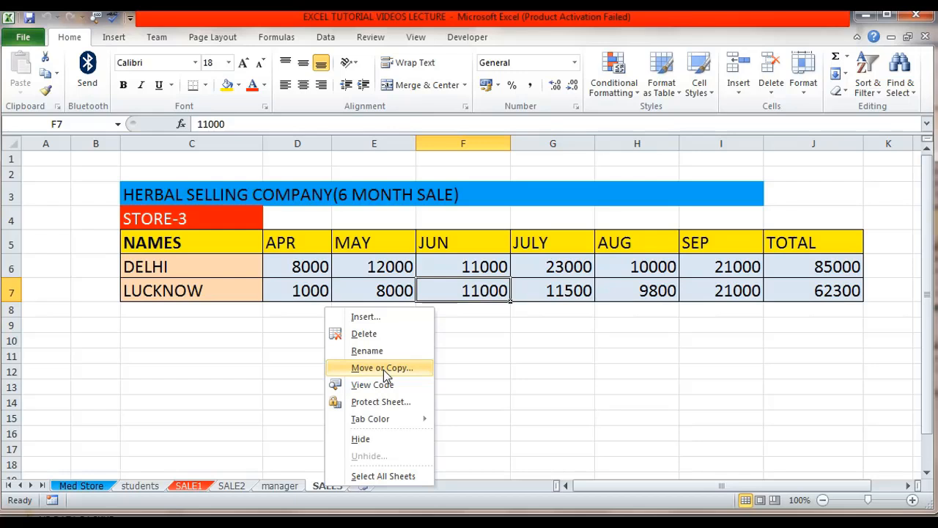
# Create a copy of the Med Store sheet in the same workbook, placed before Med Store
pyautogui.click(227, 491)
pyautogui.click(195, 487)
pyautogui.click(156, 486)
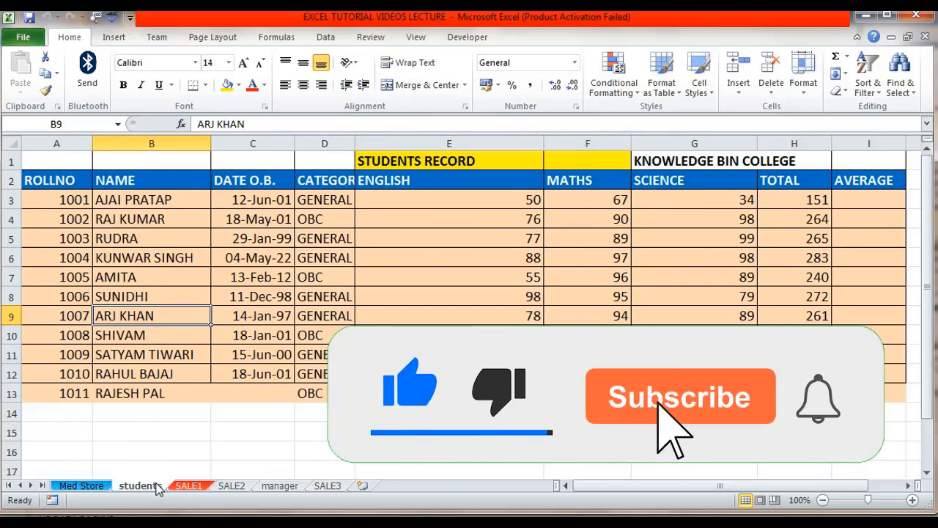
pyautogui.click(83, 486)
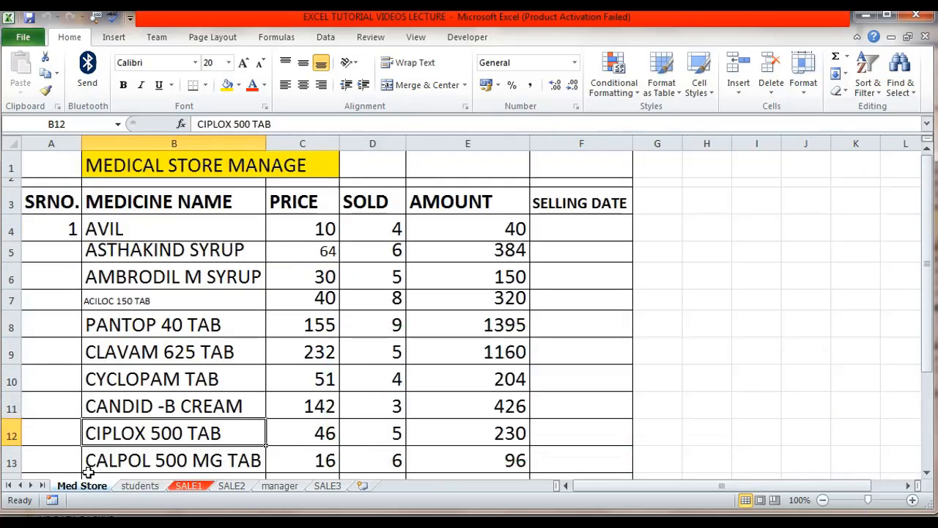
pyautogui.rightClick(94, 493)
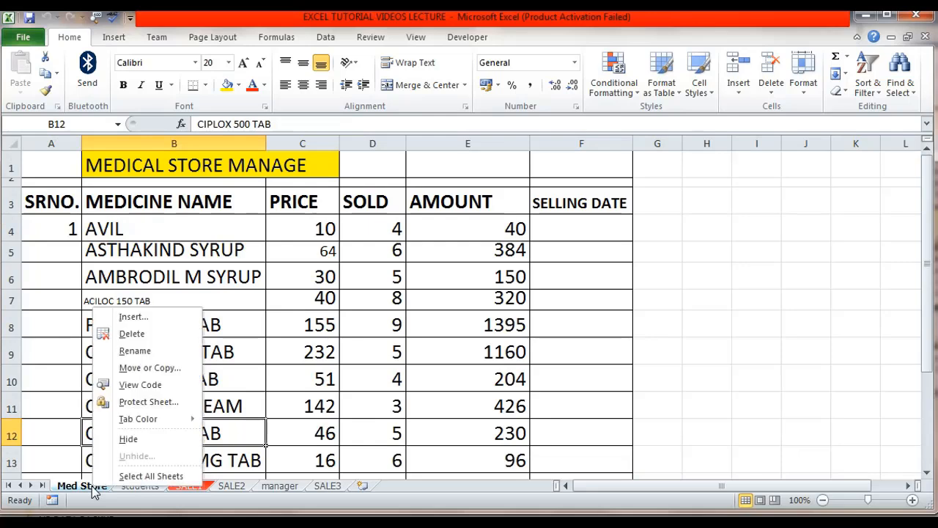
pyautogui.click(139, 370)
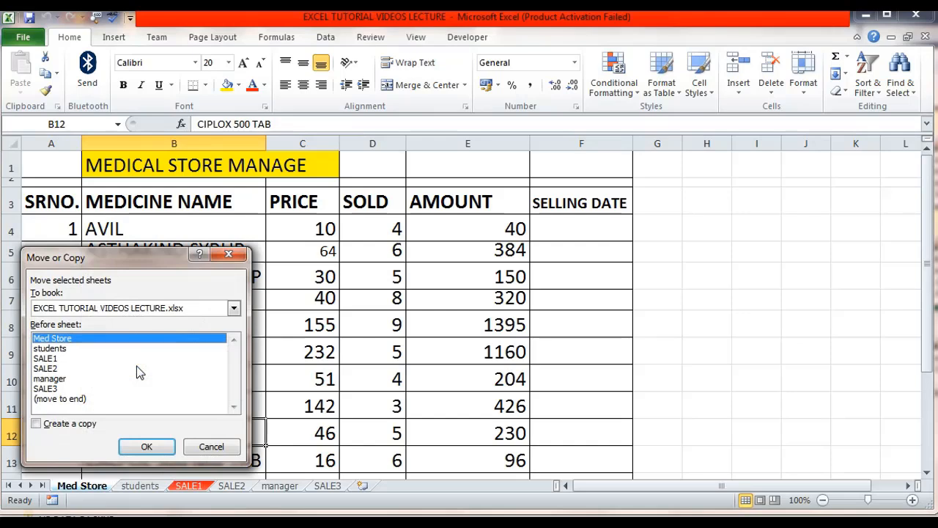
pyautogui.moveTo(165, 262); pyautogui.dragTo(795, 189)
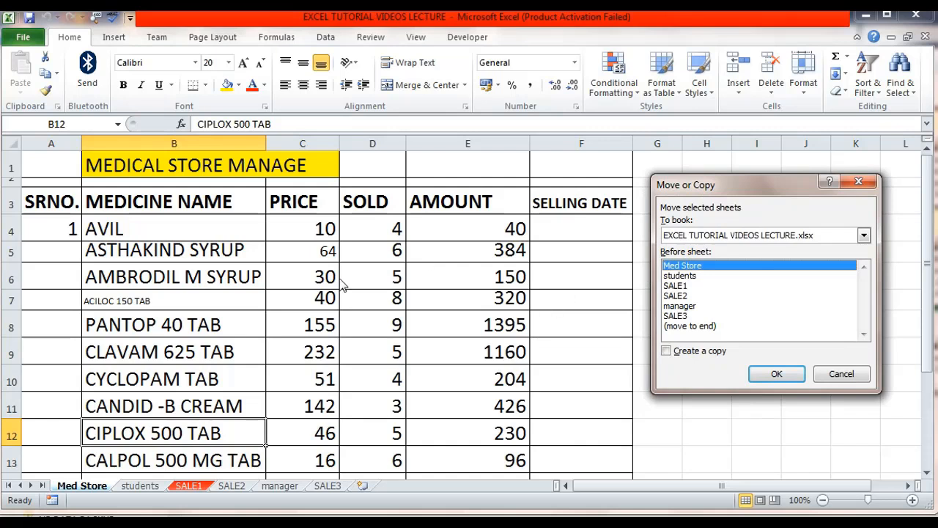
pyautogui.click(666, 351)
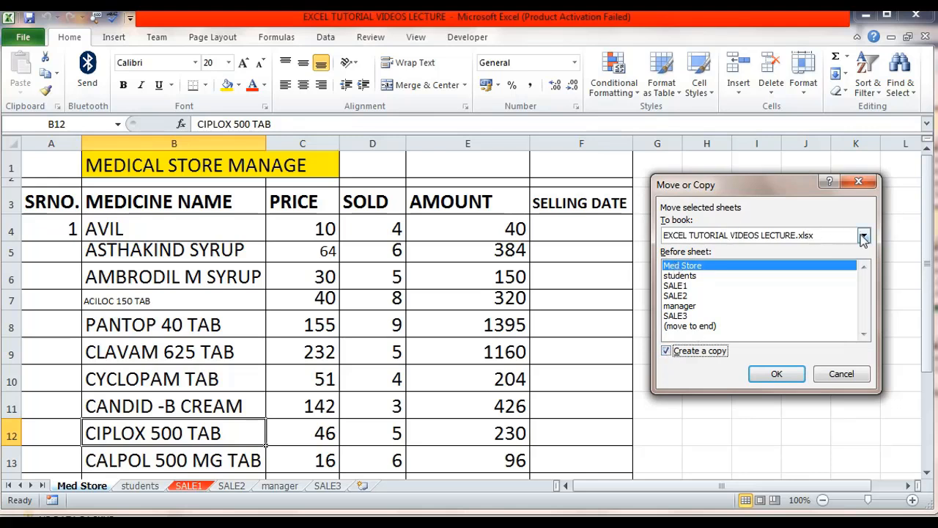
pyautogui.click(864, 236)
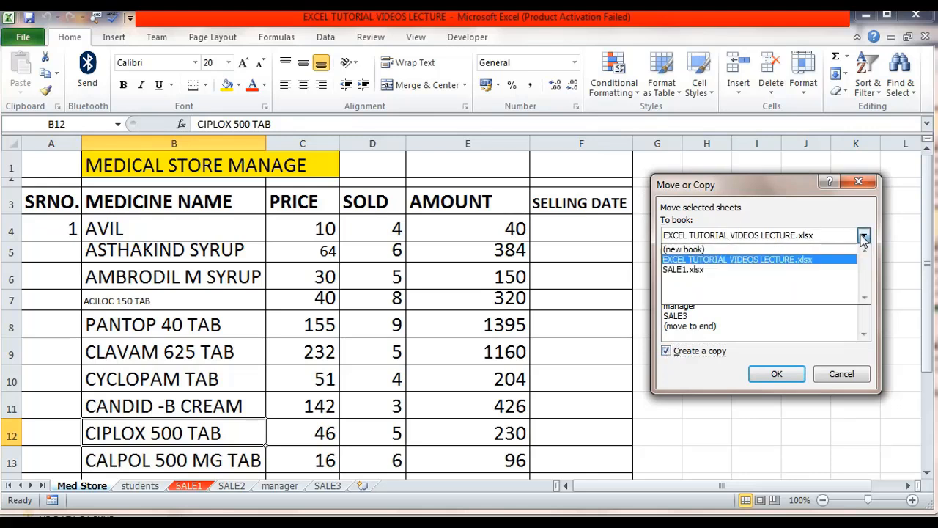
pyautogui.click(737, 260)
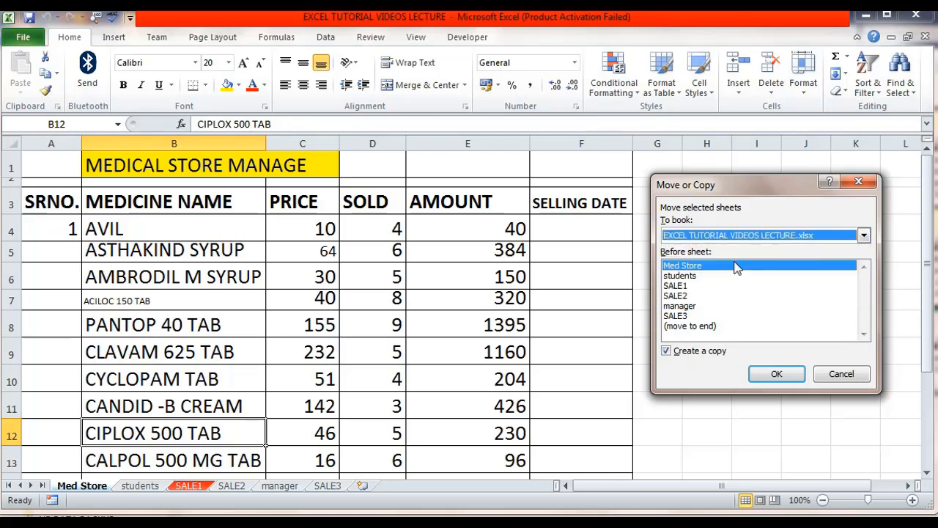
pyautogui.click(864, 236)
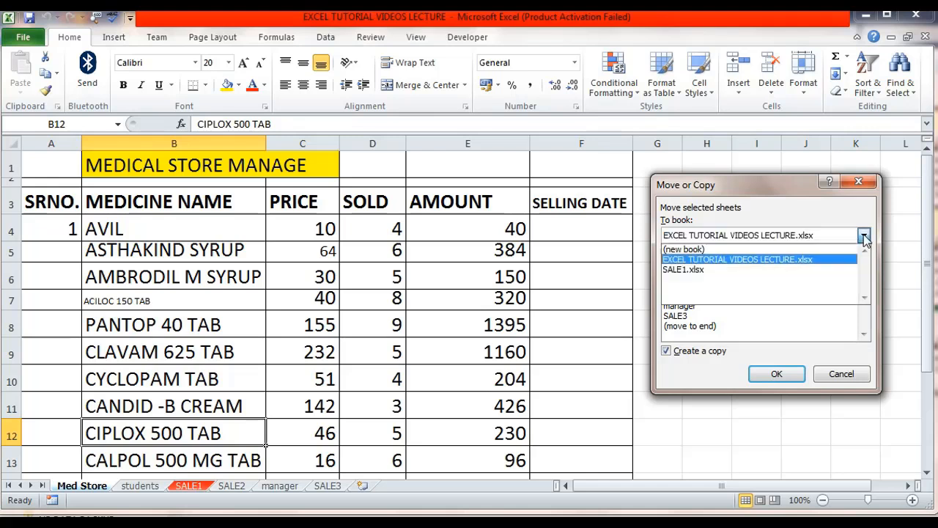
pyautogui.click(819, 237)
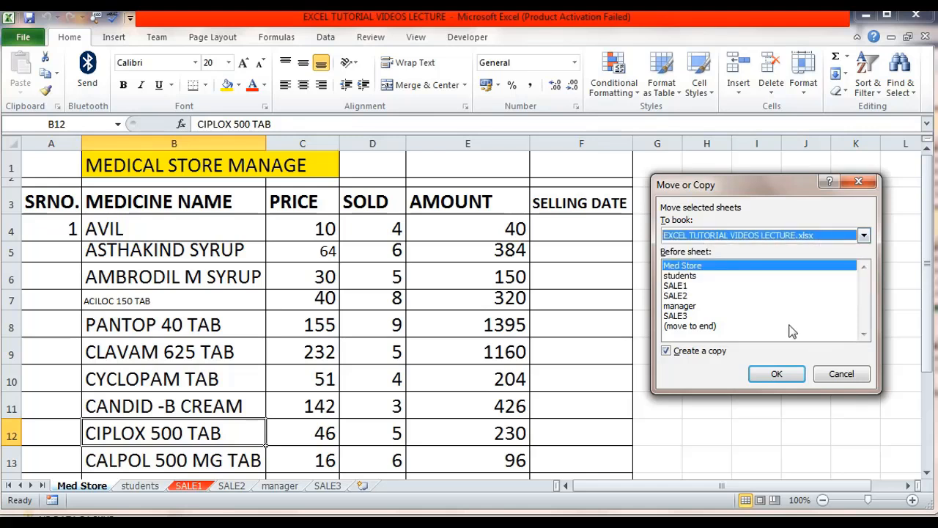
pyautogui.click(781, 374)
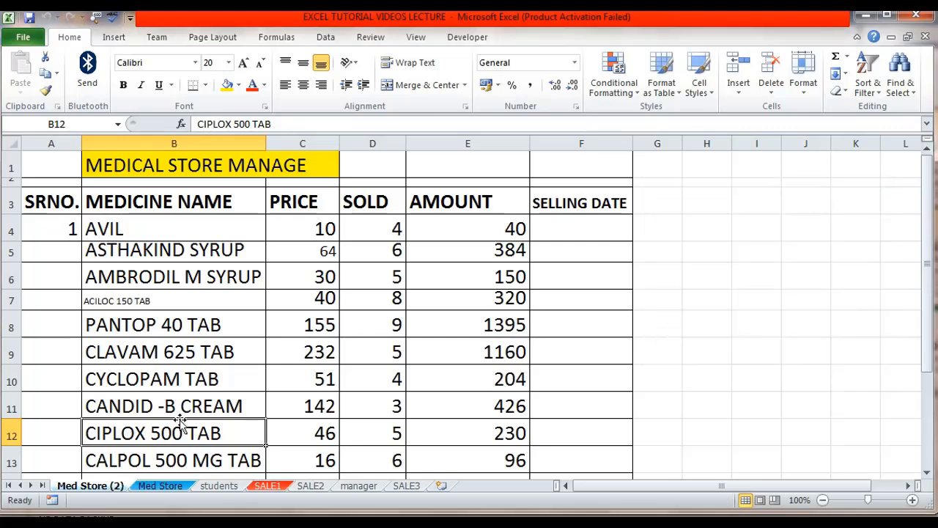
pyautogui.click(168, 489)
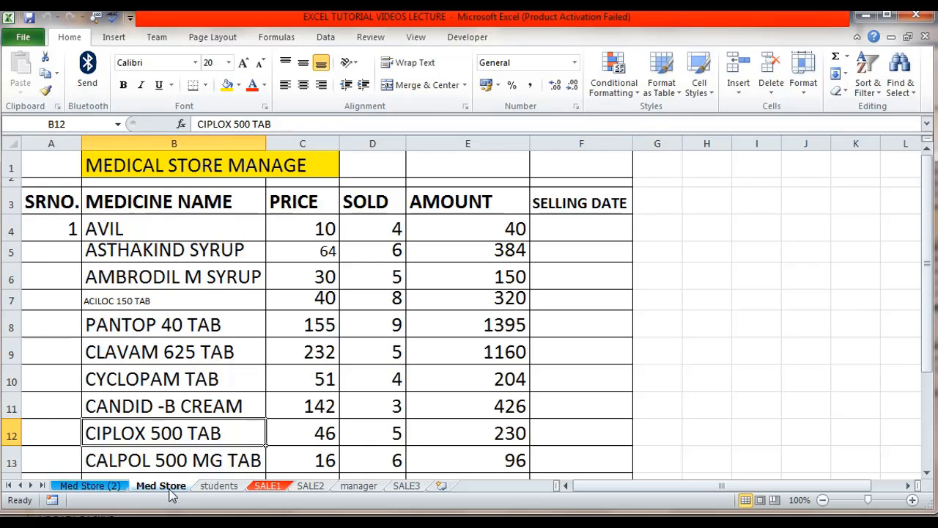
pyautogui.click(98, 487)
pyautogui.click(161, 486)
pyautogui.click(257, 297)
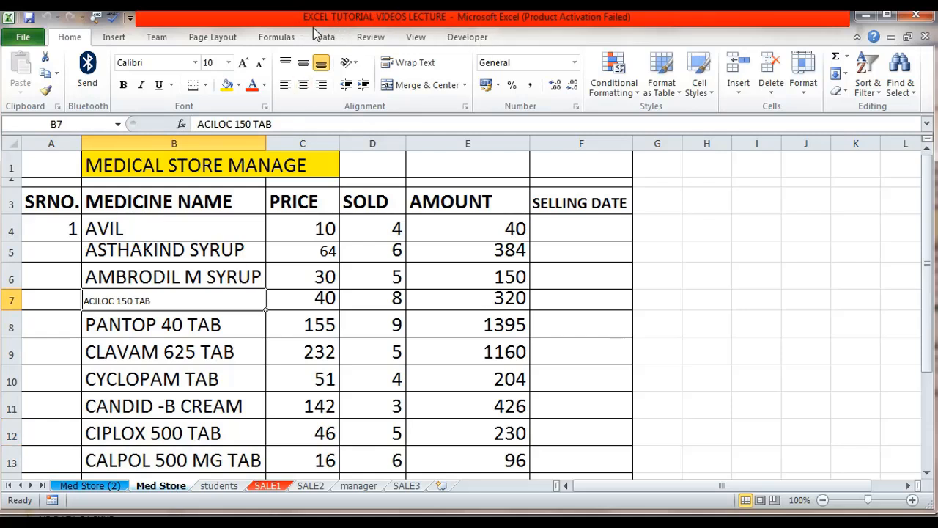
pyautogui.click(377, 314)
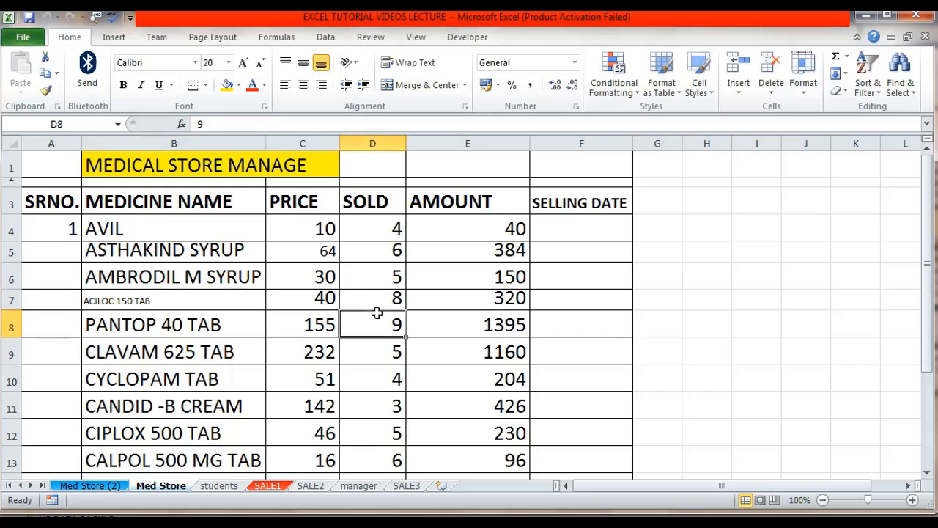
pyautogui.click(269, 297)
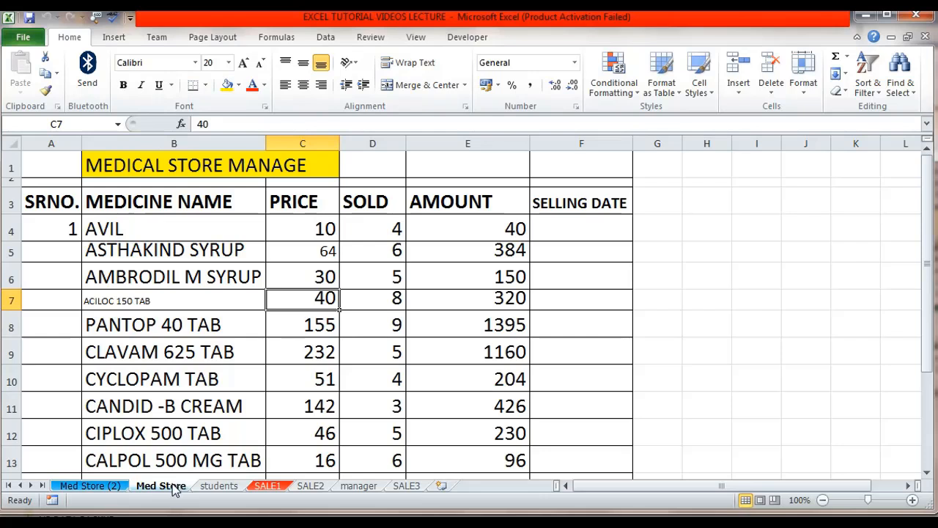
# Move the Med Store (2) sheet into the SALE1.xlsx workbook, placed at the end
pyautogui.rightClick(89, 487)
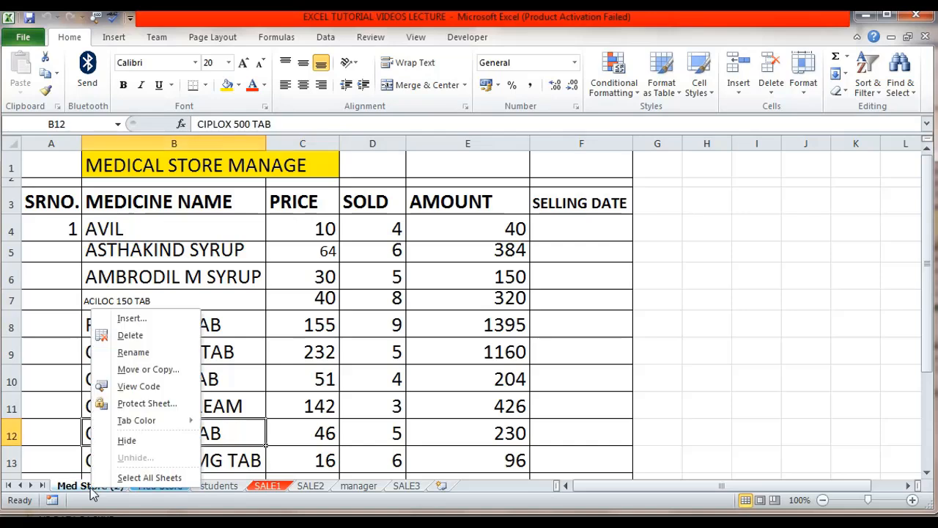
pyautogui.click(166, 370)
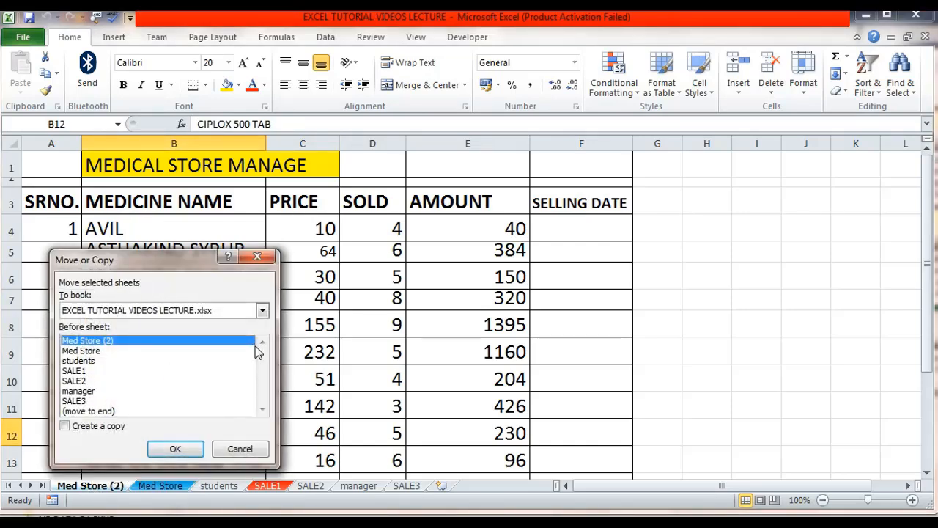
pyautogui.moveTo(190, 264); pyautogui.dragTo(788, 182)
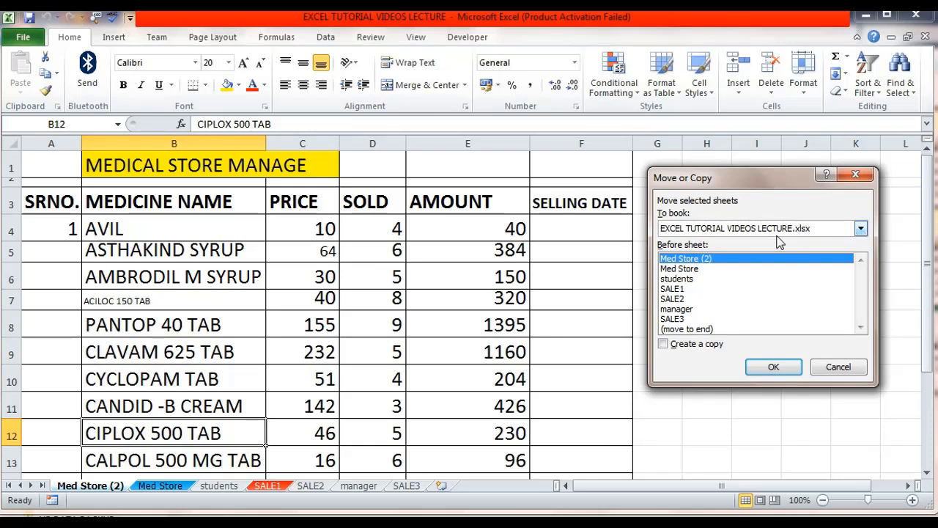
pyautogui.click(861, 229)
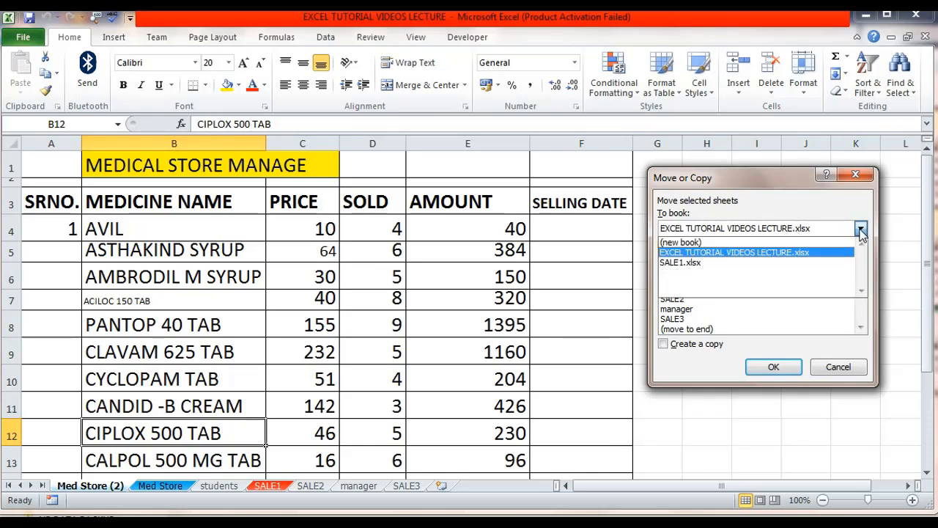
pyautogui.click(735, 262)
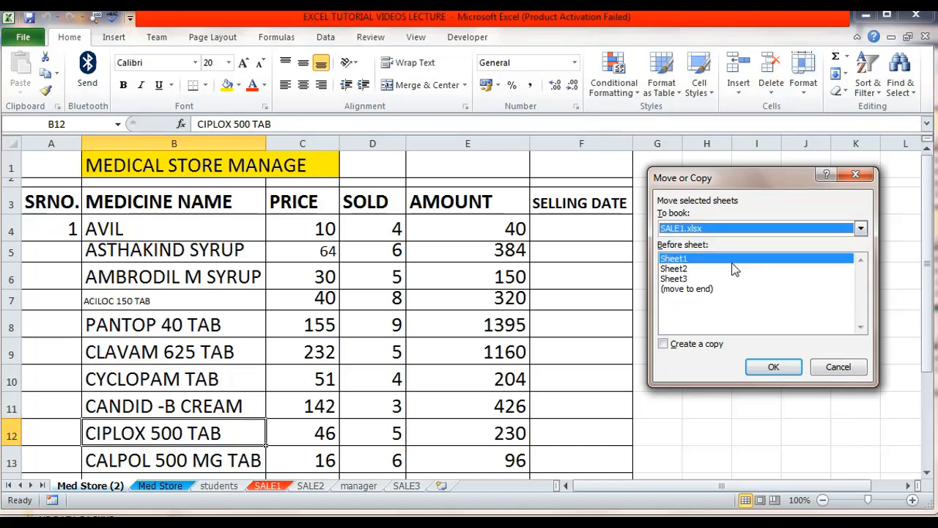
pyautogui.click(685, 289)
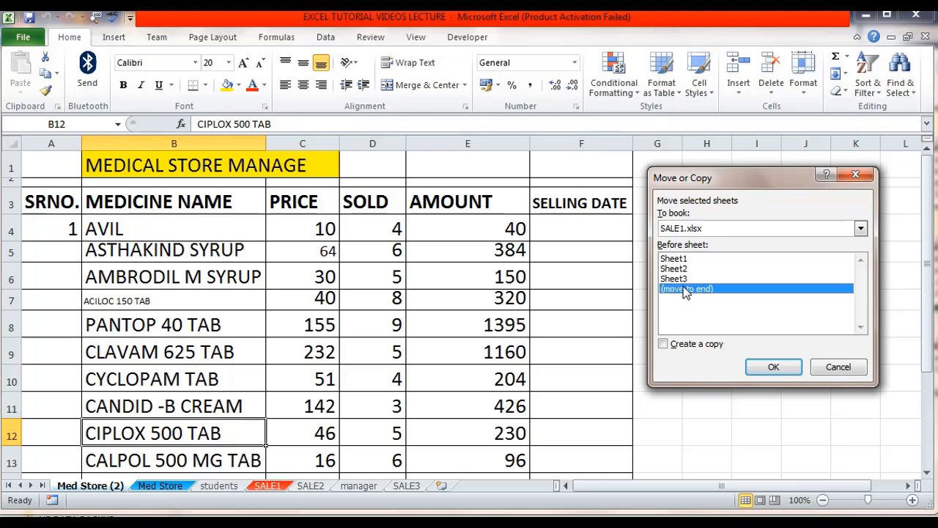
pyautogui.click(771, 370)
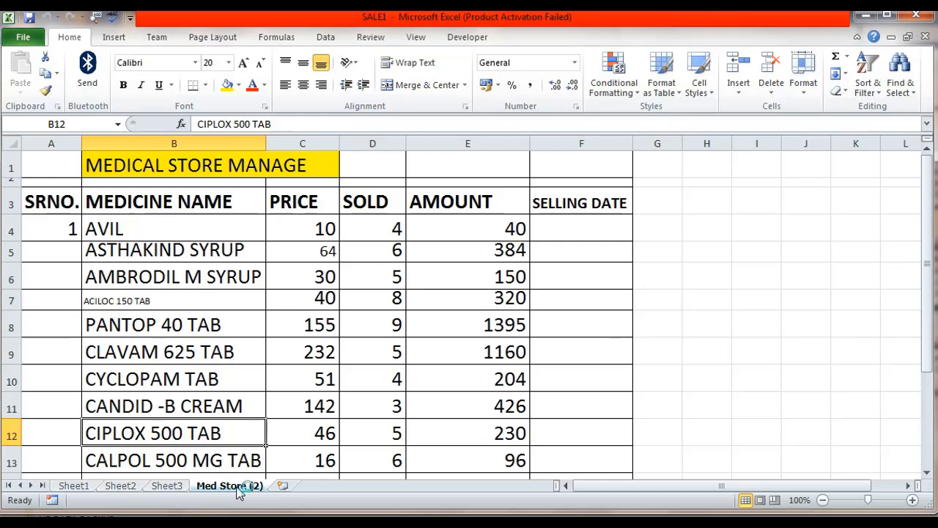
# Browse through Sheet1, Sheet2, Sheet3 and Med Store (2) in the SALE1 workbook
pyautogui.click(270, 304)
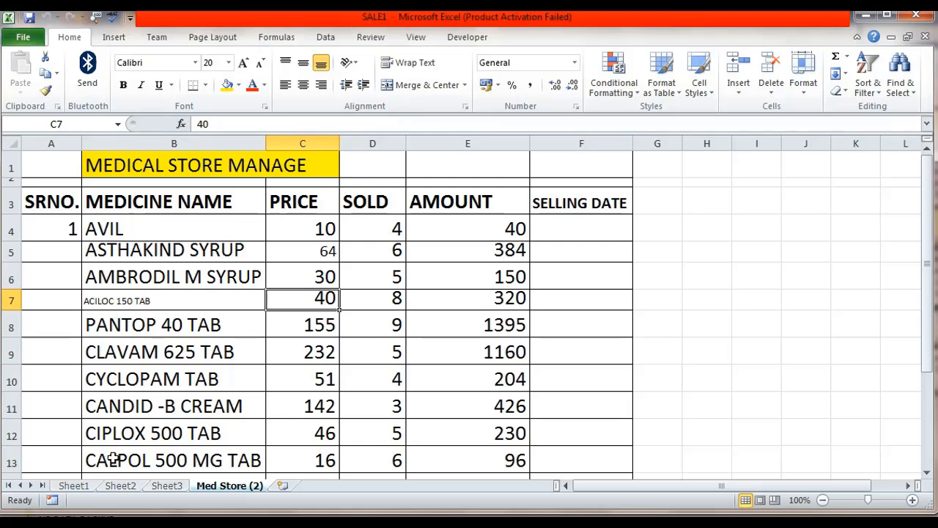
pyautogui.click(67, 487)
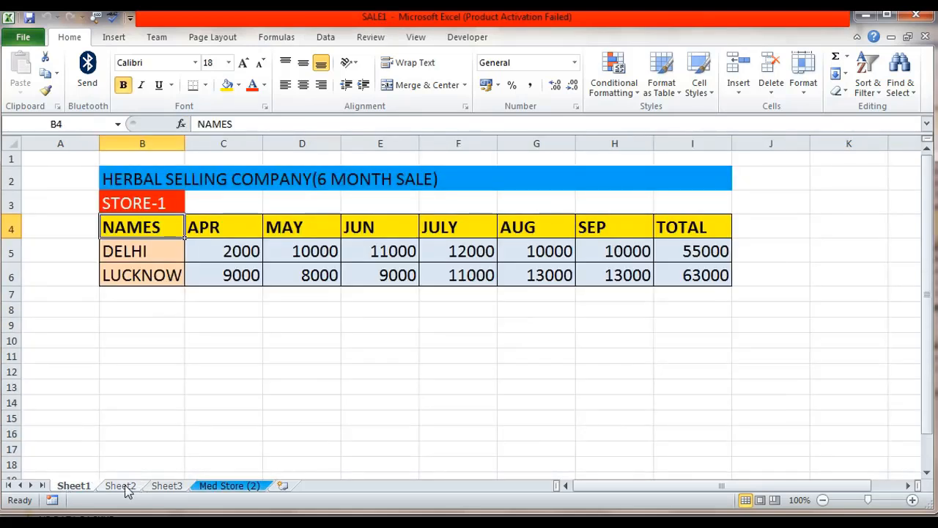
pyautogui.click(126, 487)
pyautogui.click(158, 489)
pyautogui.click(218, 489)
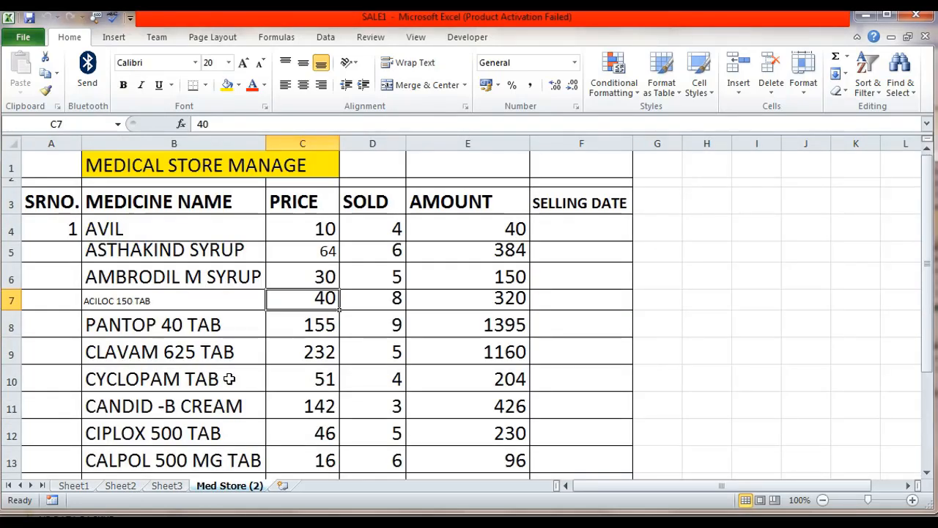
pyautogui.click(229, 379)
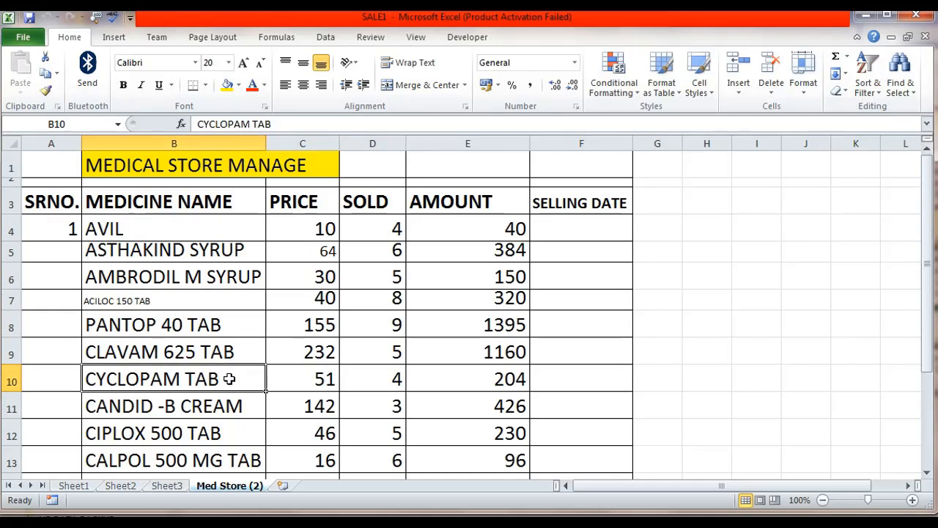
pyautogui.click(166, 224)
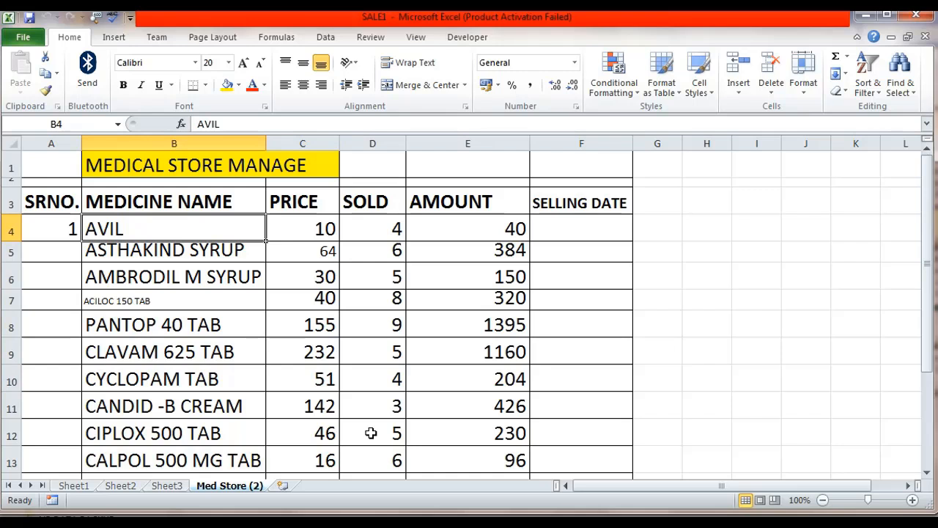
pyautogui.click(804, 82)
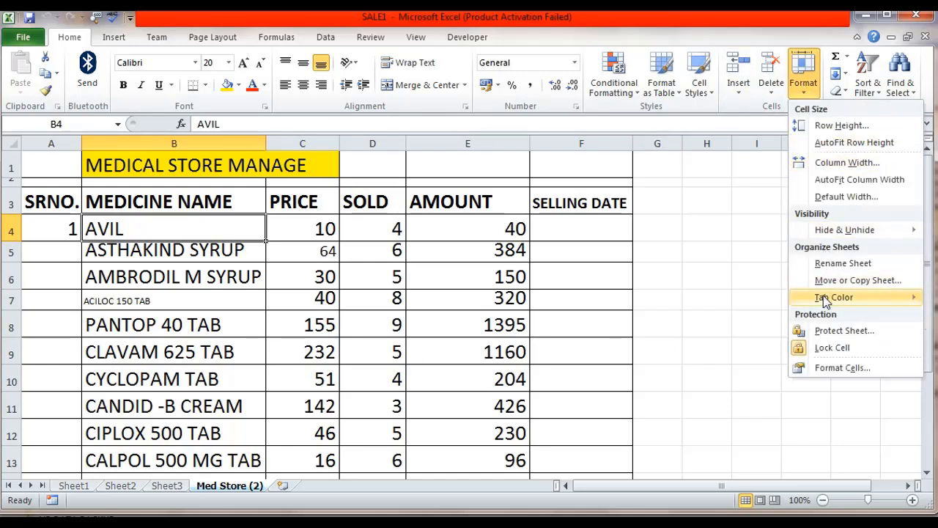
pyautogui.moveTo(823, 296)
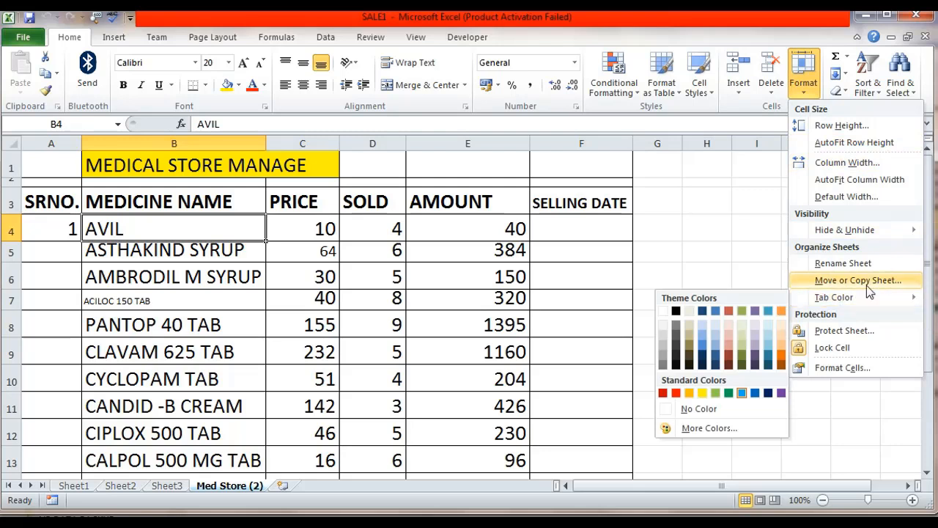
pyautogui.click(865, 265)
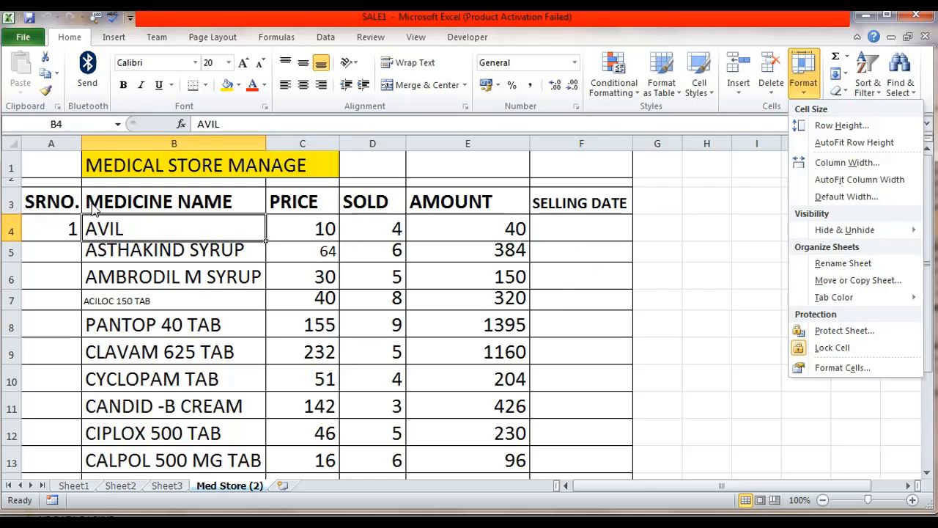
pyautogui.click(49, 230)
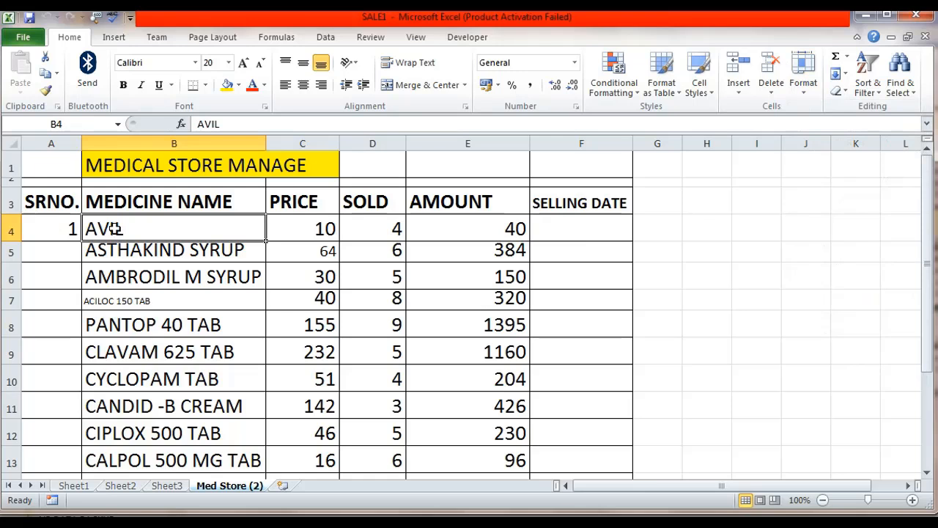